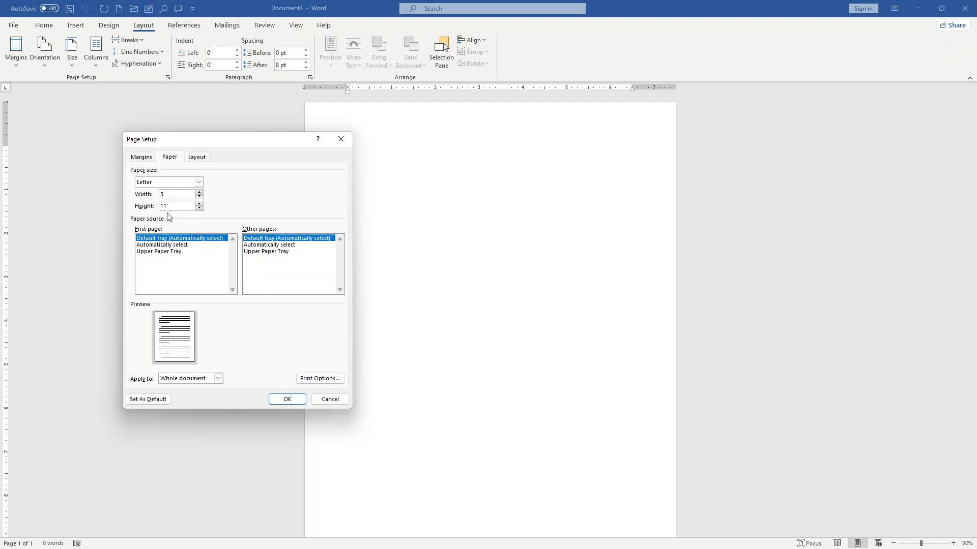
# Set the paper height to 7 and all four page margins to 0, ignoring the printable-area limits.
pyautogui.moveTo(172, 207); pyautogui.dragTo(158, 208)
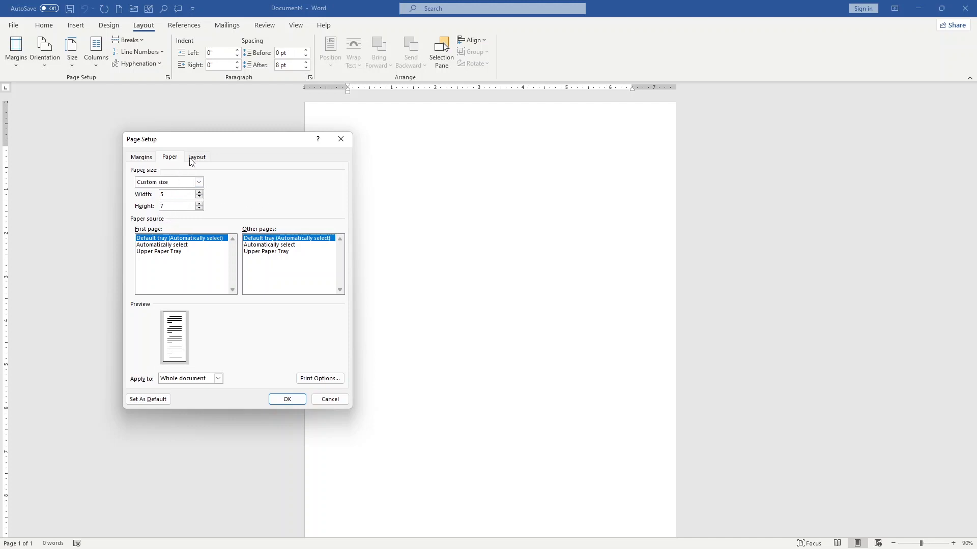
pyautogui.click(140, 157)
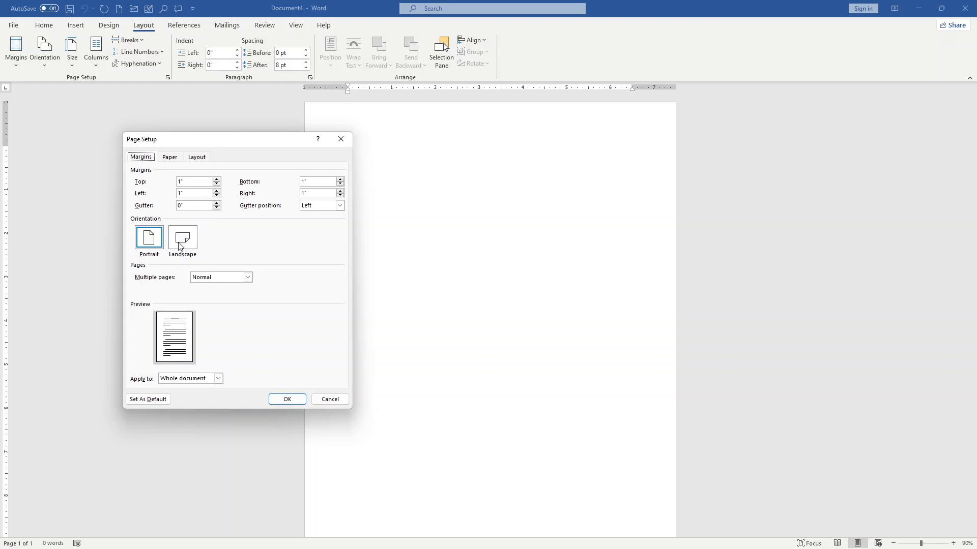
pyautogui.moveTo(181, 182); pyautogui.dragTo(167, 195)
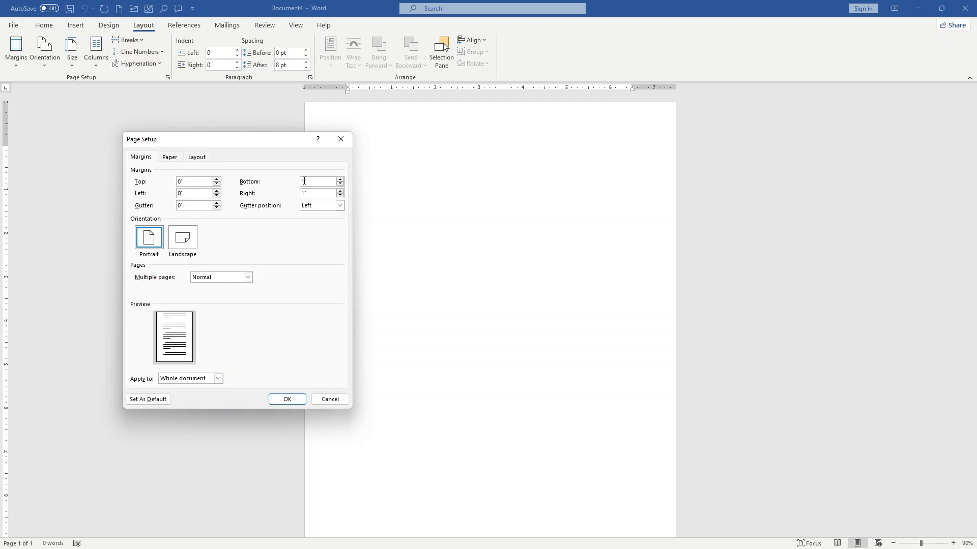
pyautogui.moveTo(305, 181); pyautogui.dragTo(297, 182)
pyautogui.moveTo(305, 195); pyautogui.dragTo(300, 193)
pyautogui.write('0')
pyautogui.click(297, 399)
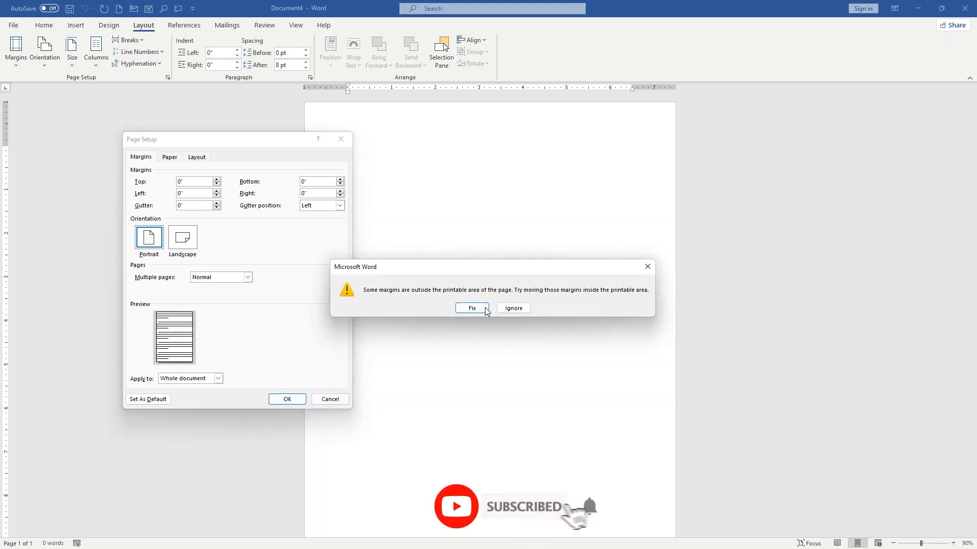
pyautogui.click(507, 311)
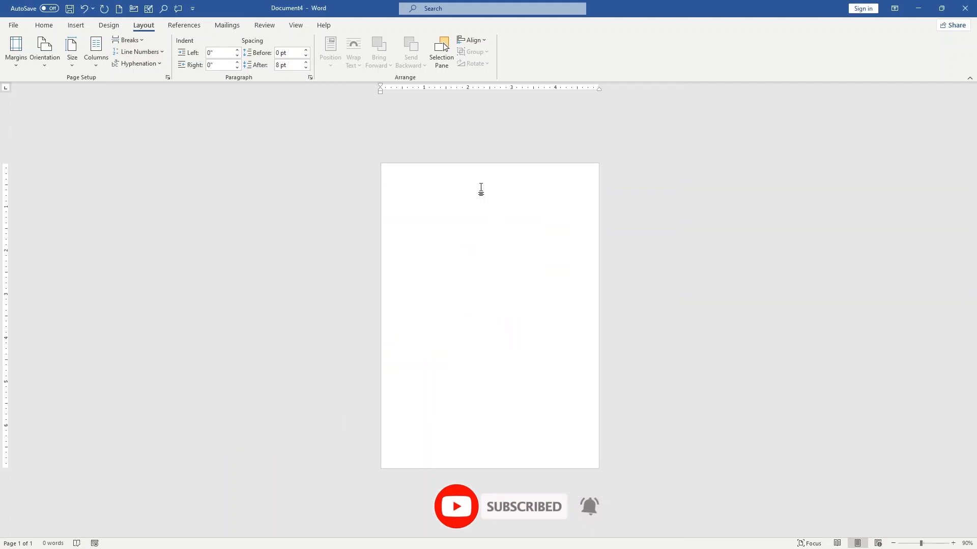
# Draw a rectangle about 4.95" wide and 1.87" high across the full width at the top of the page.
pyautogui.scroll(2, 433, 174)
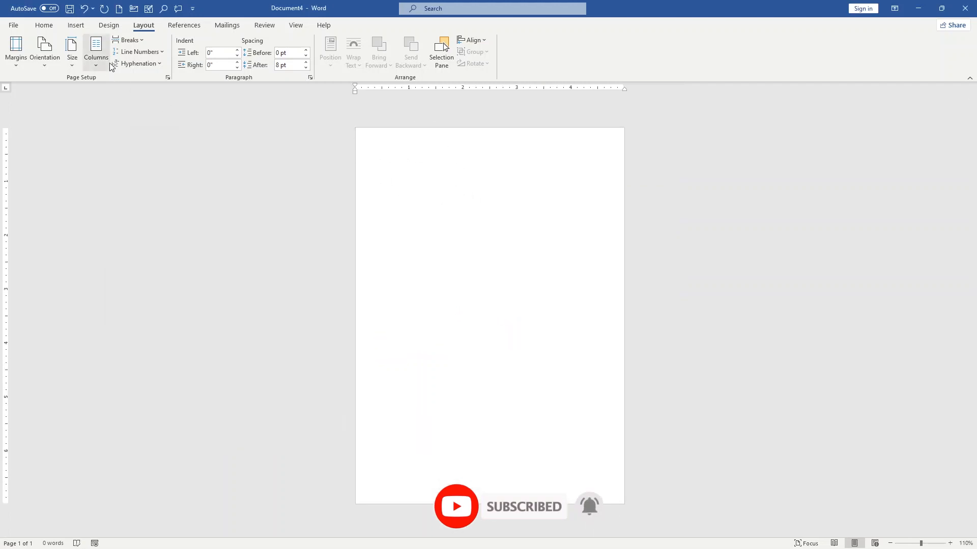
pyautogui.click(75, 25)
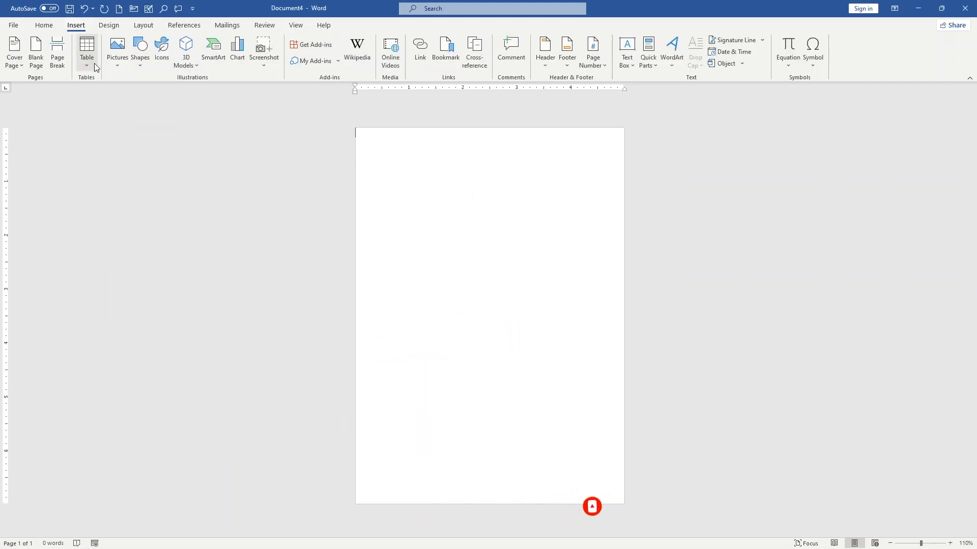
pyautogui.click(140, 67)
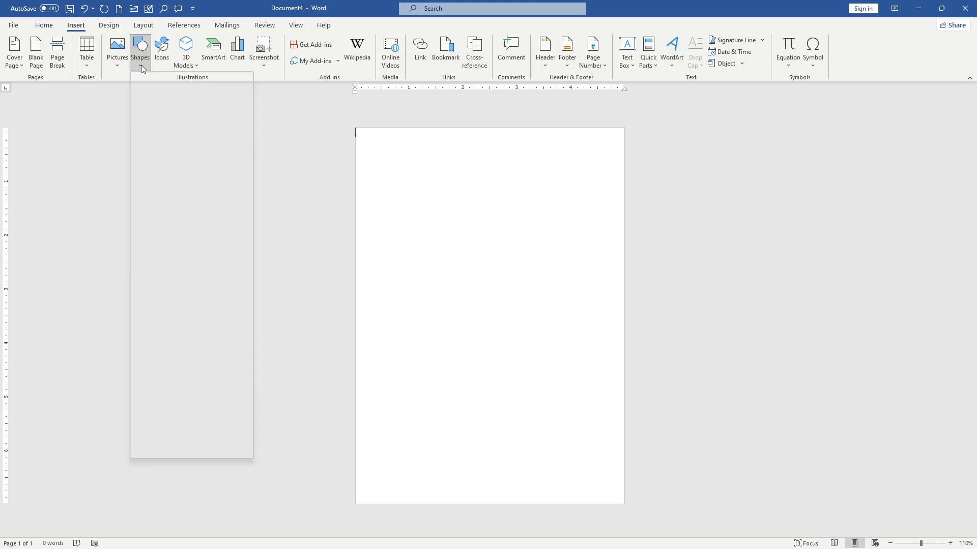
pyautogui.click(166, 92)
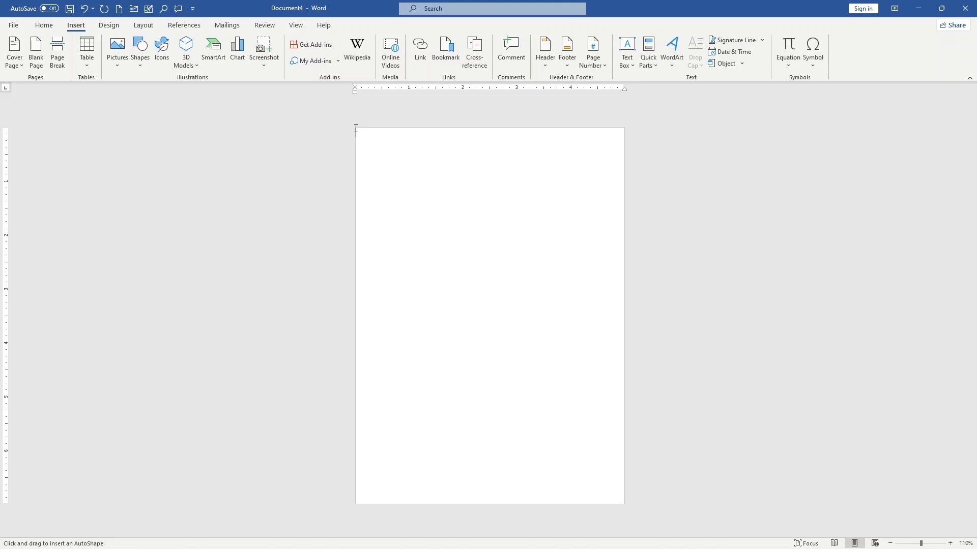
pyautogui.moveTo(356, 130)
pyautogui.mouseDown()
pyautogui.moveTo(473, 202)
pyautogui.moveTo(623, 230)
pyautogui.mouseUp()
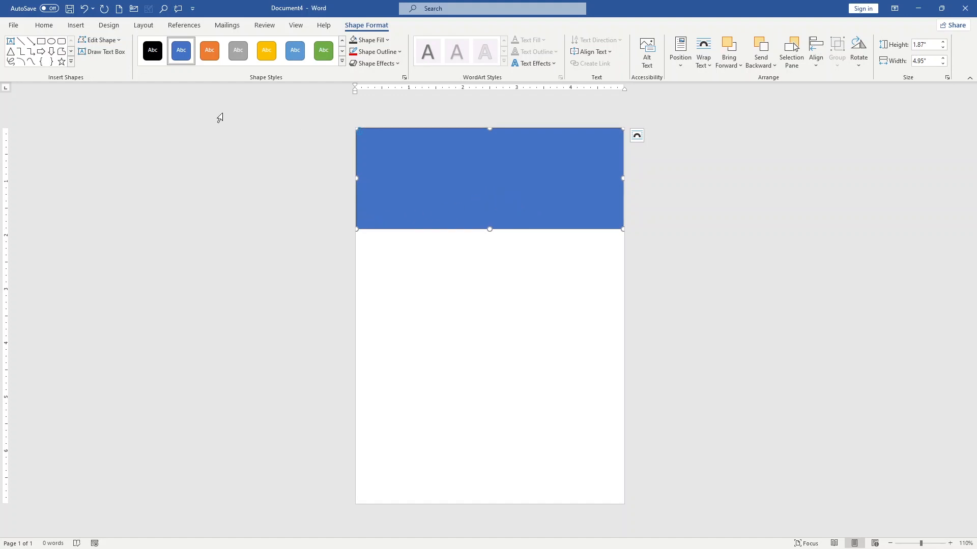
# Edit the rectangle's points and raise its lower-left corner to slant the lower edge.
pyautogui.click(102, 41)
pyautogui.click(105, 67)
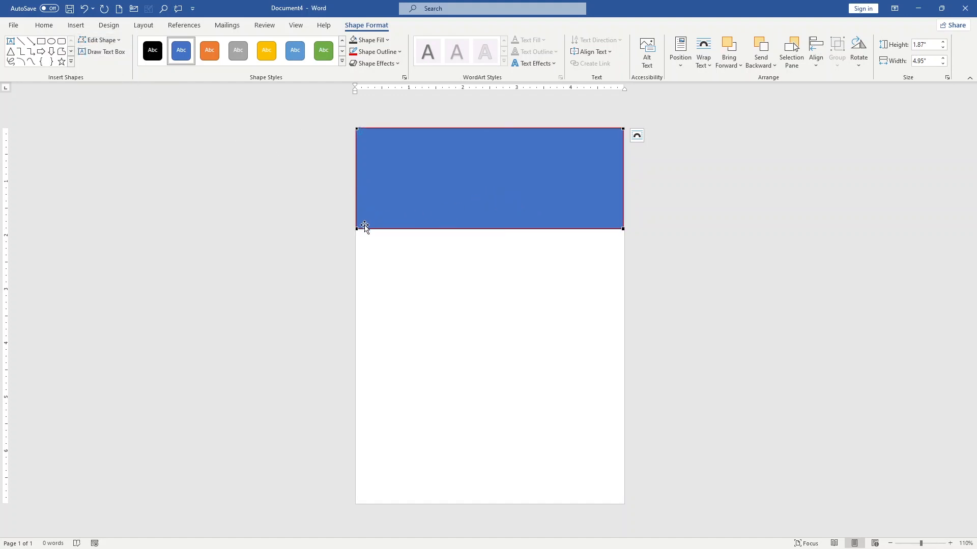
pyautogui.moveTo(357, 228); pyautogui.dragTo(357, 173)
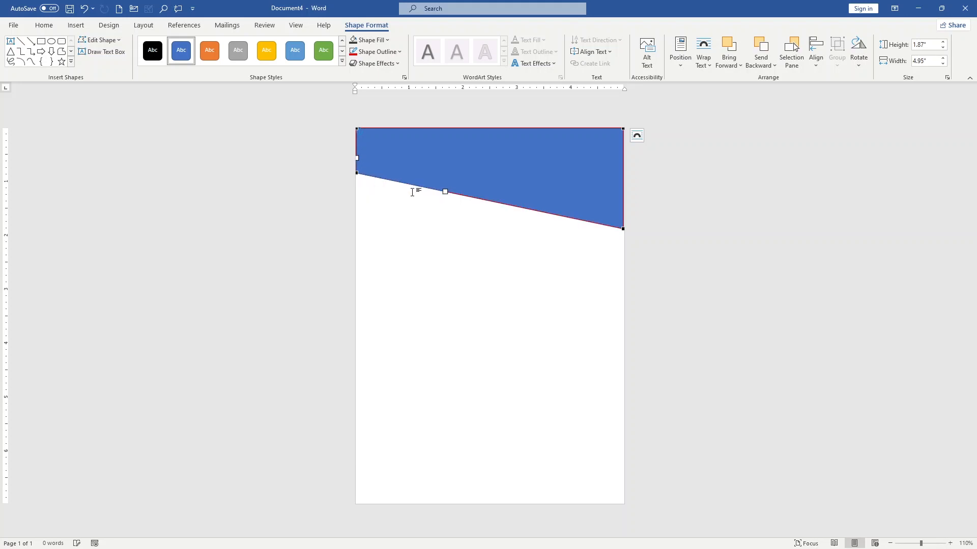
# Bend the shape's lower edge into a wave using the corner handle and a point pulled upward near the middle.
pyautogui.moveTo(433, 188); pyautogui.dragTo(397, 187)
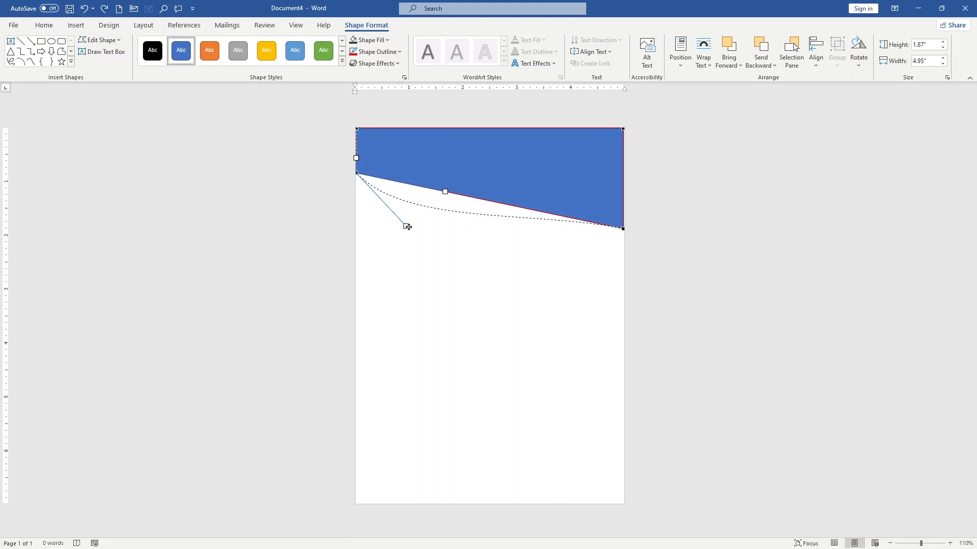
pyautogui.moveTo(407, 227); pyautogui.dragTo(407, 227)
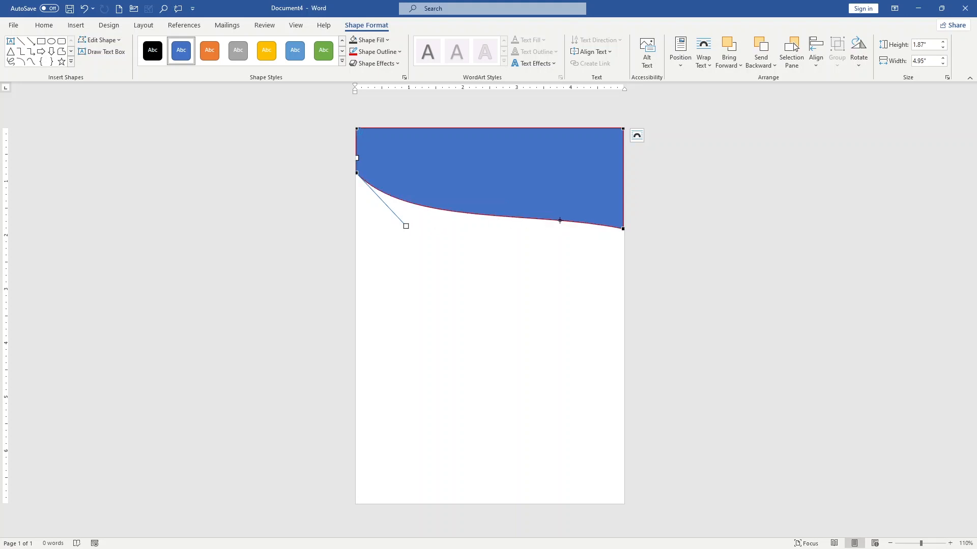
pyautogui.moveTo(559, 220); pyautogui.dragTo(484, 196)
pyautogui.hotkey('ctrl', 'z')
pyautogui.moveTo(585, 220); pyautogui.dragTo(496, 172)
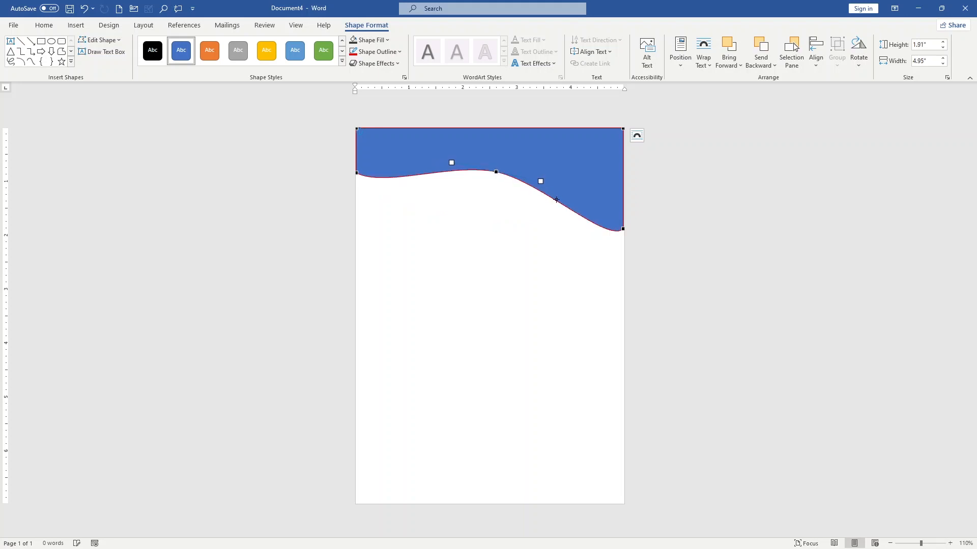
pyautogui.click(570, 281)
# Fill the wave shape with a very dark grey theme color.
pyautogui.click(542, 163)
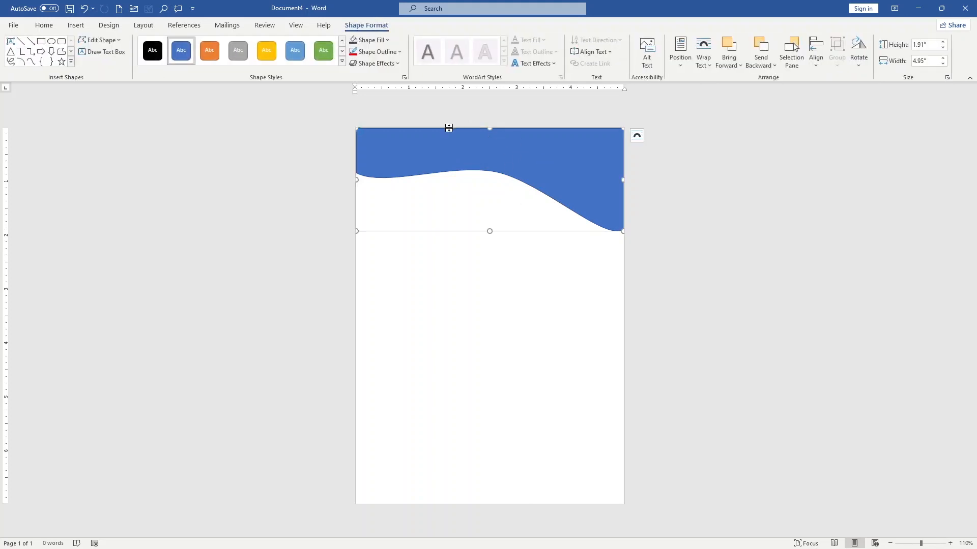
pyautogui.click(377, 45)
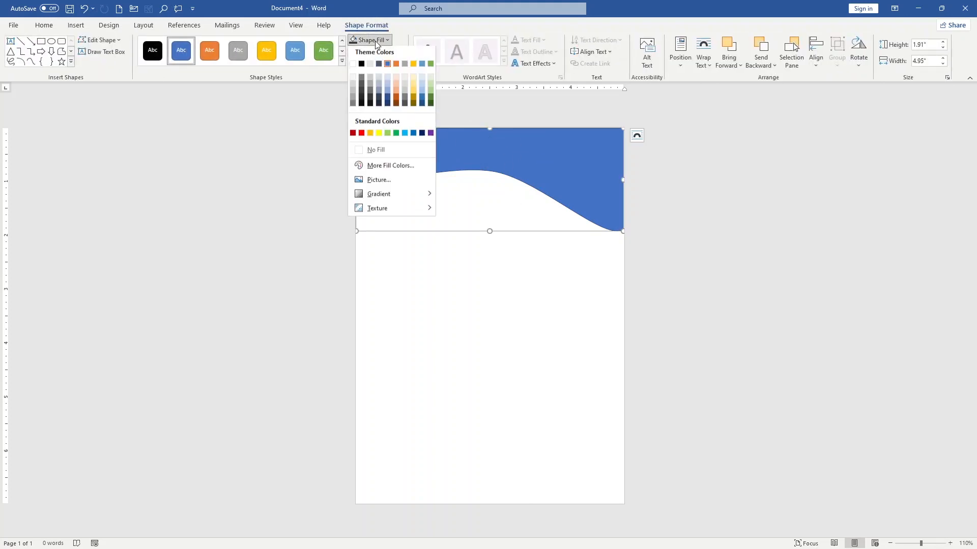
pyautogui.click(362, 100)
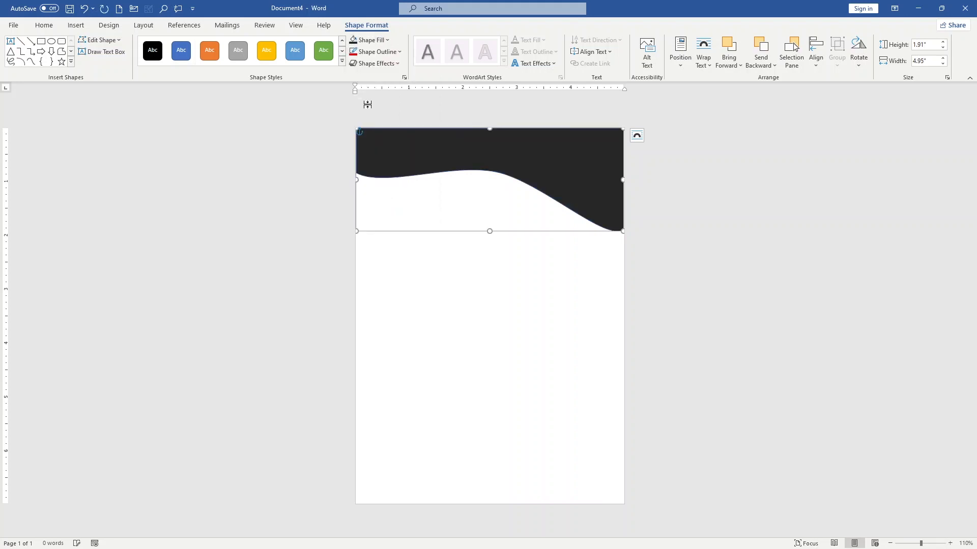
# Give the wave shape a red outline with a weight of 4½ pt.
pyautogui.click(388, 55)
pyautogui.moveTo(391, 197)
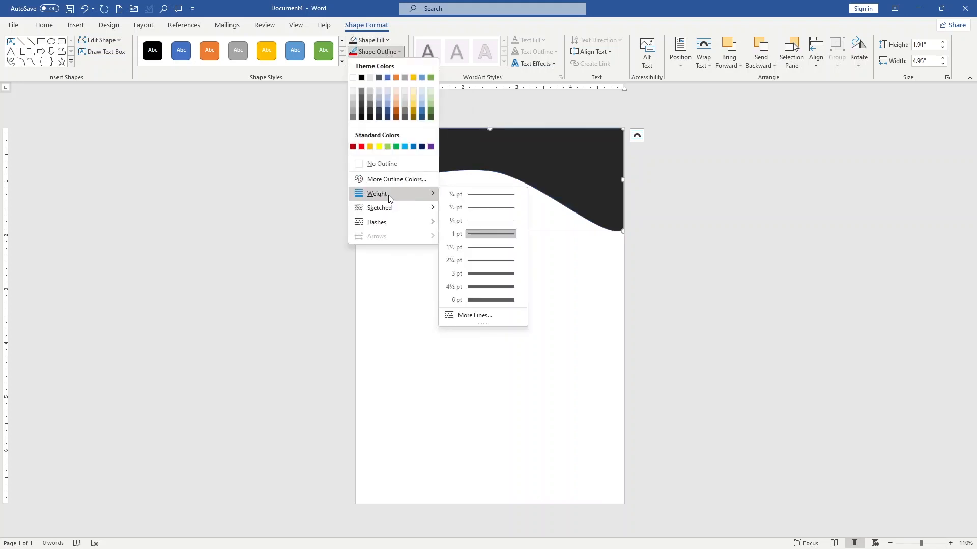
pyautogui.click(474, 287)
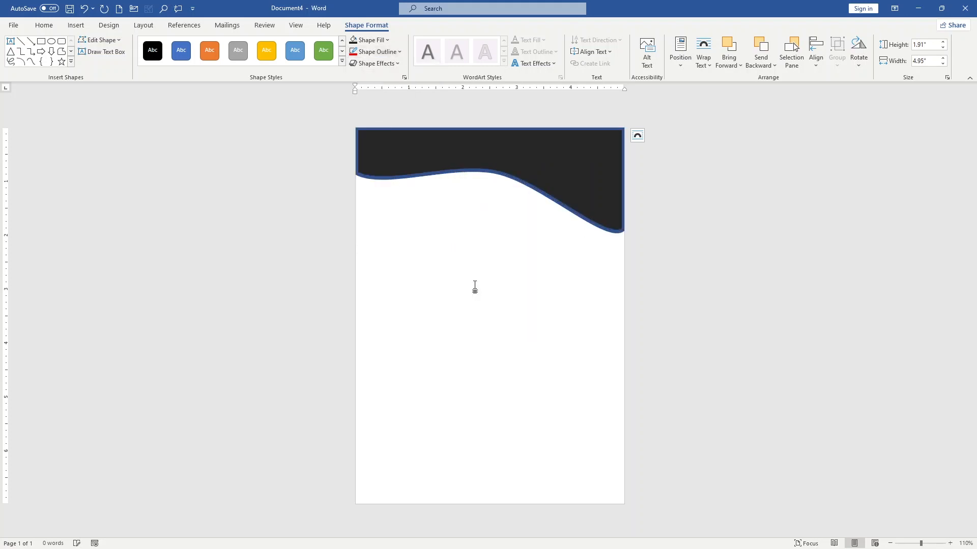
pyautogui.click(400, 52)
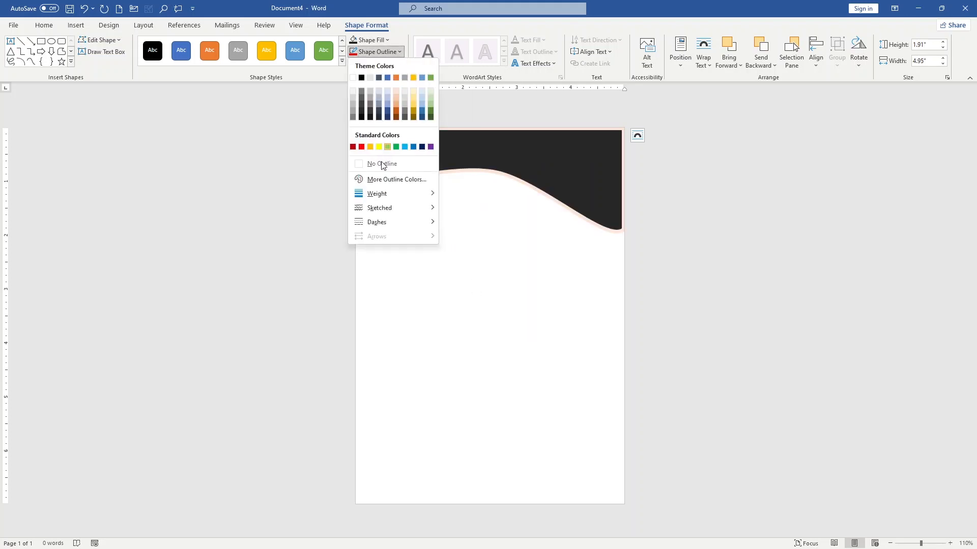
pyautogui.click(361, 147)
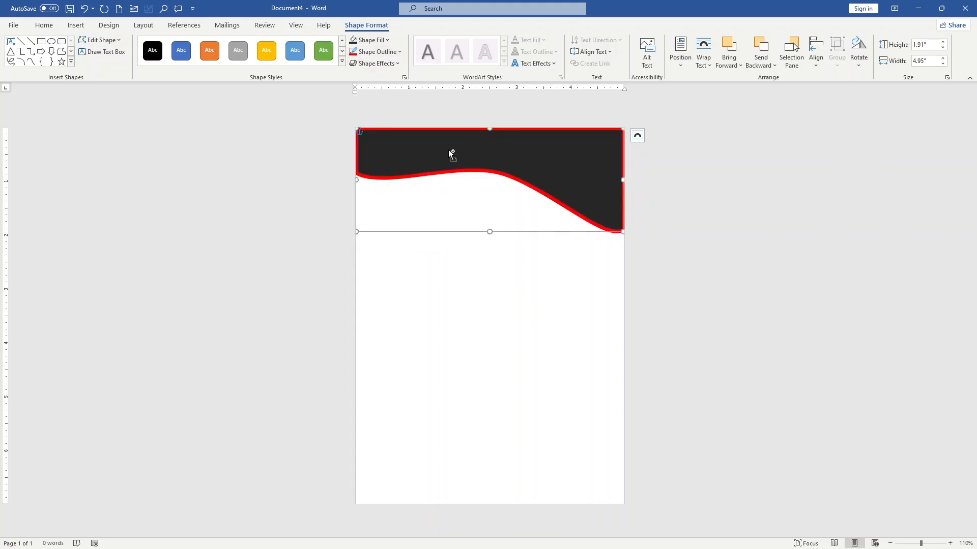
# Duplicate the wave shape and place the copy at the bottom of the page.
pyautogui.hotkey('ctrl', 'v')
pyautogui.moveTo(447, 149); pyautogui.dragTo(433, 337)
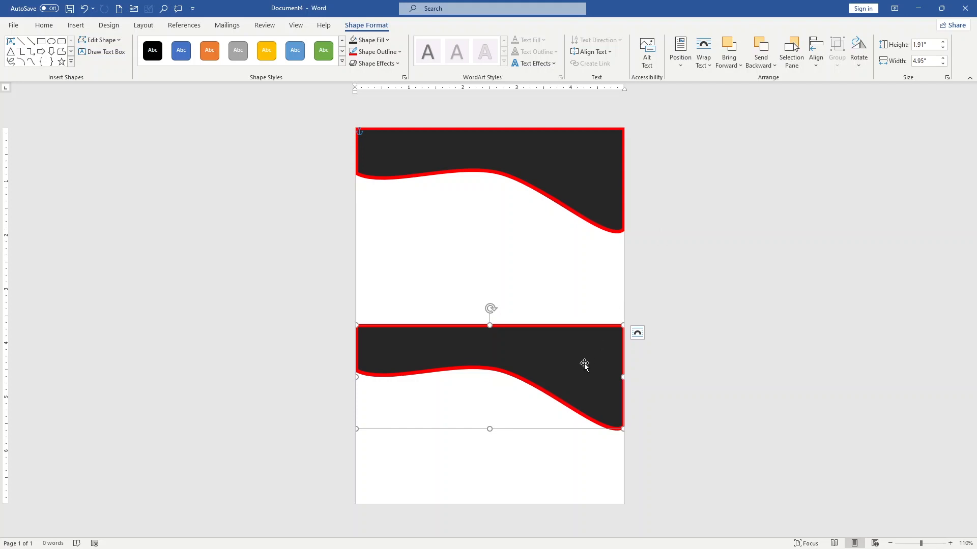
pyautogui.moveTo(584, 364); pyautogui.dragTo(583, 433)
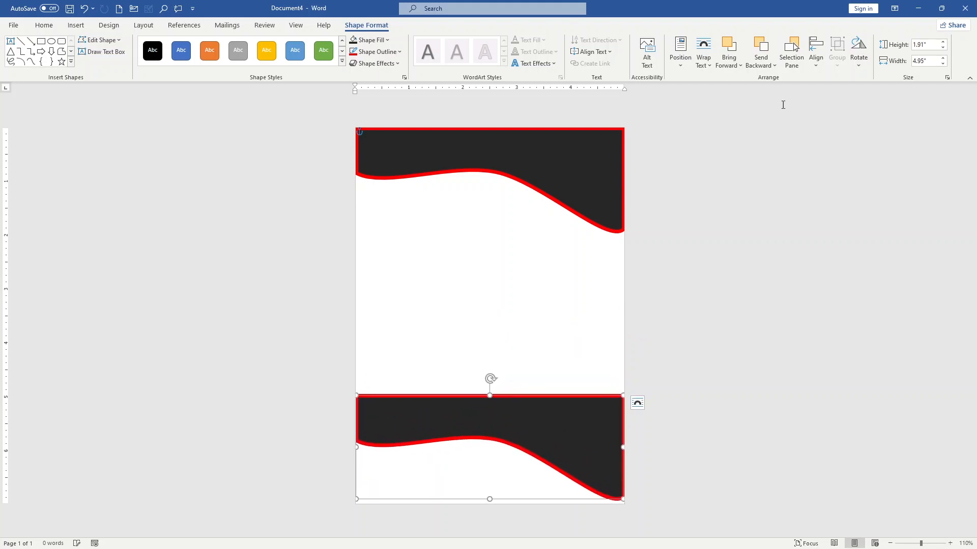
# Flip the lower wave shape horizontally and vertically, and shift it down so its straight edge runs just past the page bottom.
pyautogui.click(859, 66)
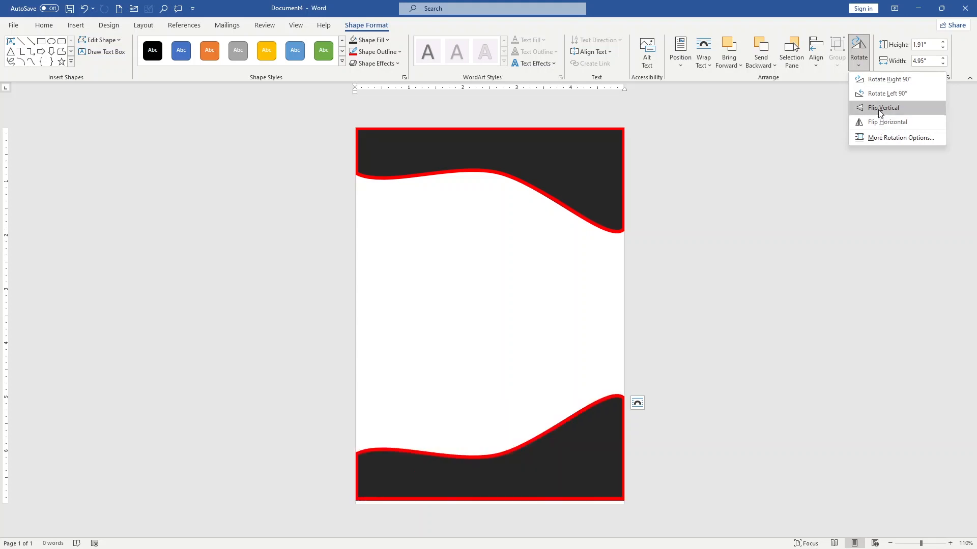
pyautogui.click(883, 120)
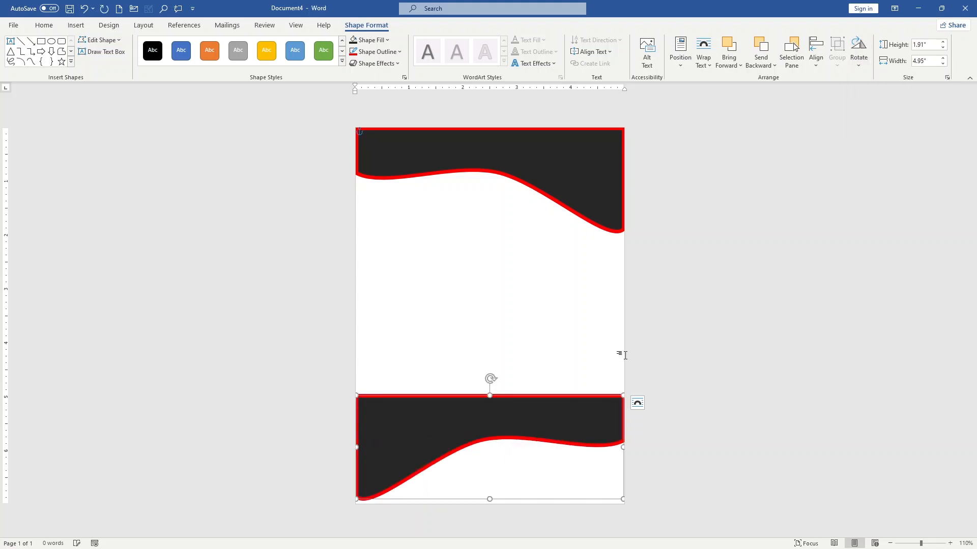
pyautogui.moveTo(541, 425); pyautogui.dragTo(541, 430)
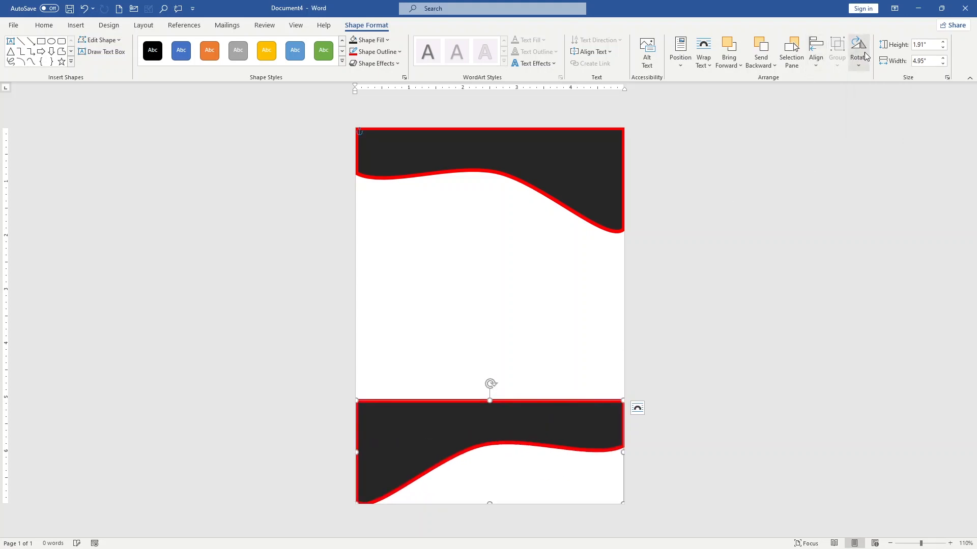
pyautogui.click(865, 66)
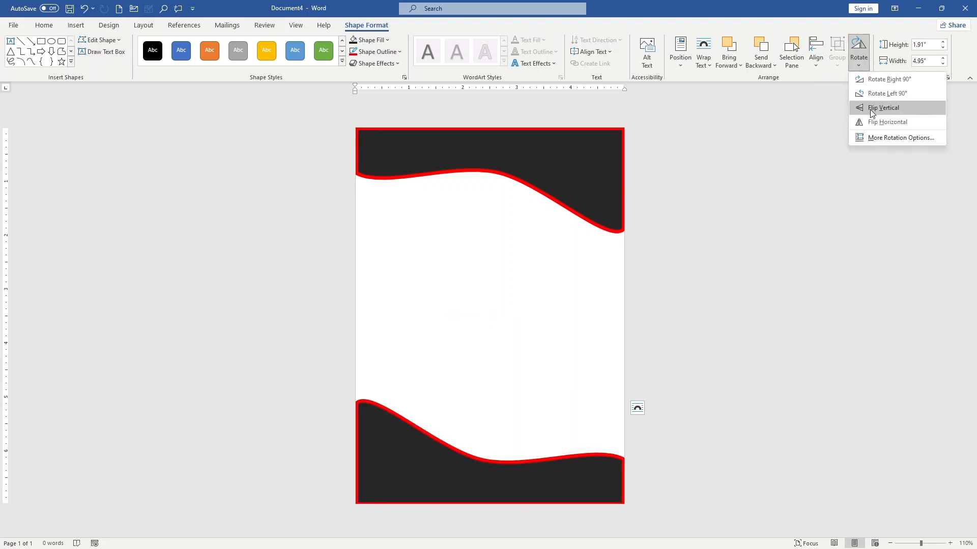
pyautogui.click(870, 110)
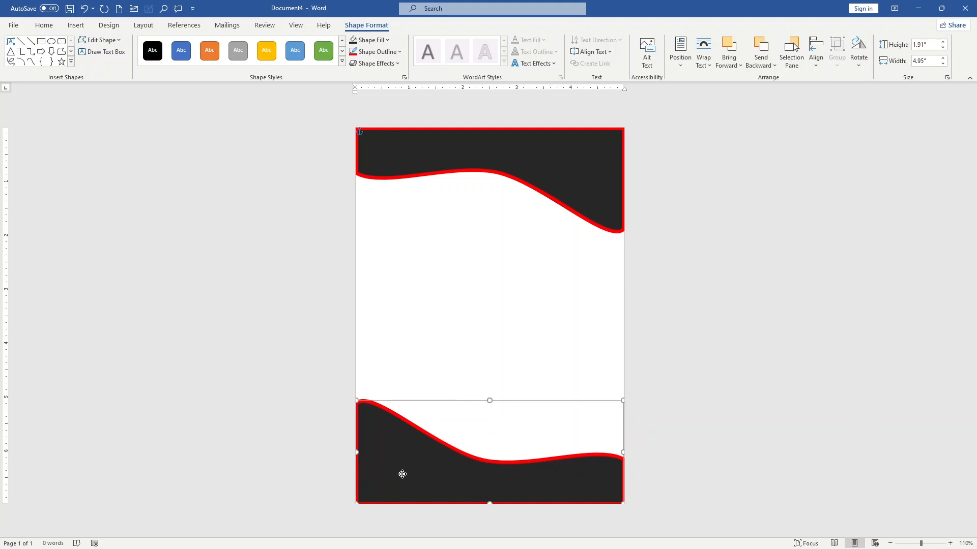
pyautogui.moveTo(402, 472); pyautogui.dragTo(401, 479)
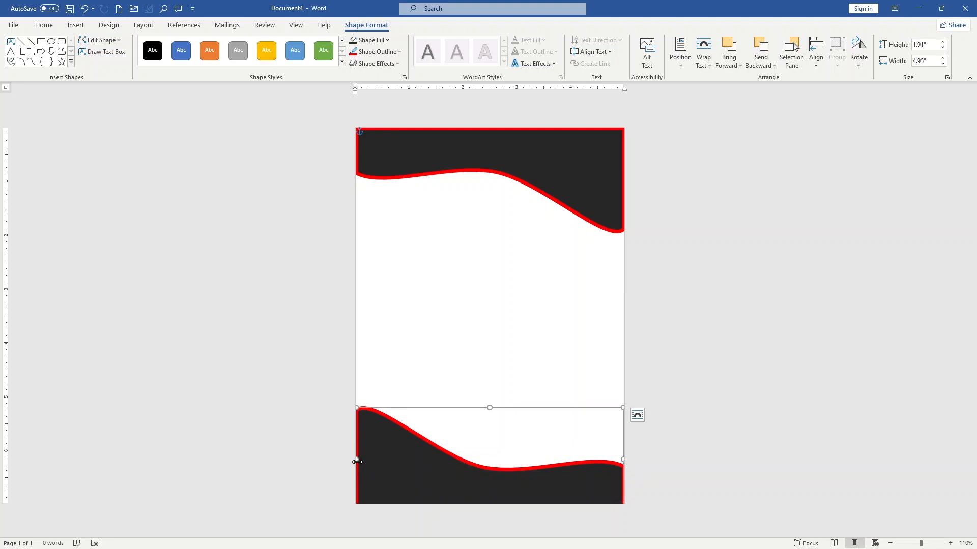
# Stretch the lower shape's left side past the page edge and widen the upper shape to about 5.15", past both page edges.
pyautogui.moveTo(357, 459); pyautogui.dragTo(355, 459)
pyautogui.click(623, 162)
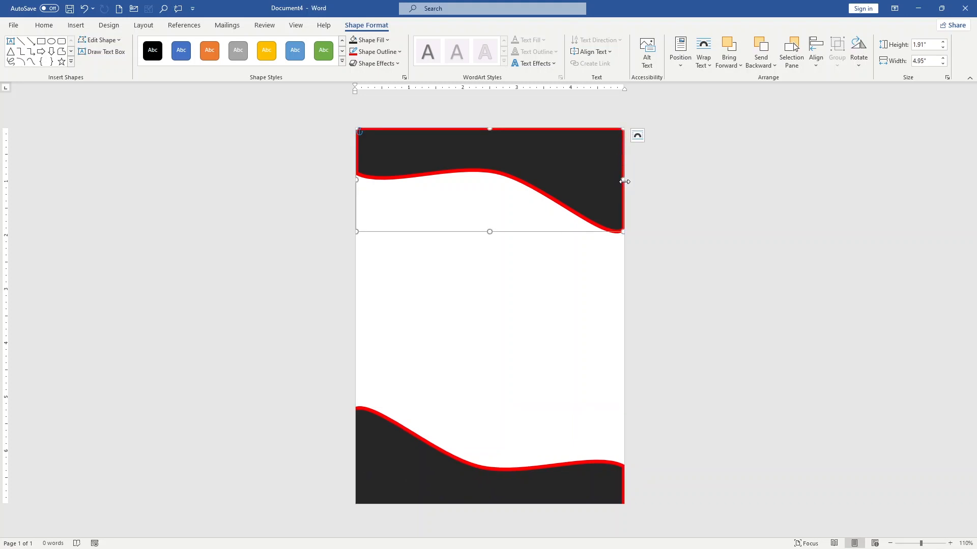
pyautogui.moveTo(633, 183); pyautogui.dragTo(634, 182)
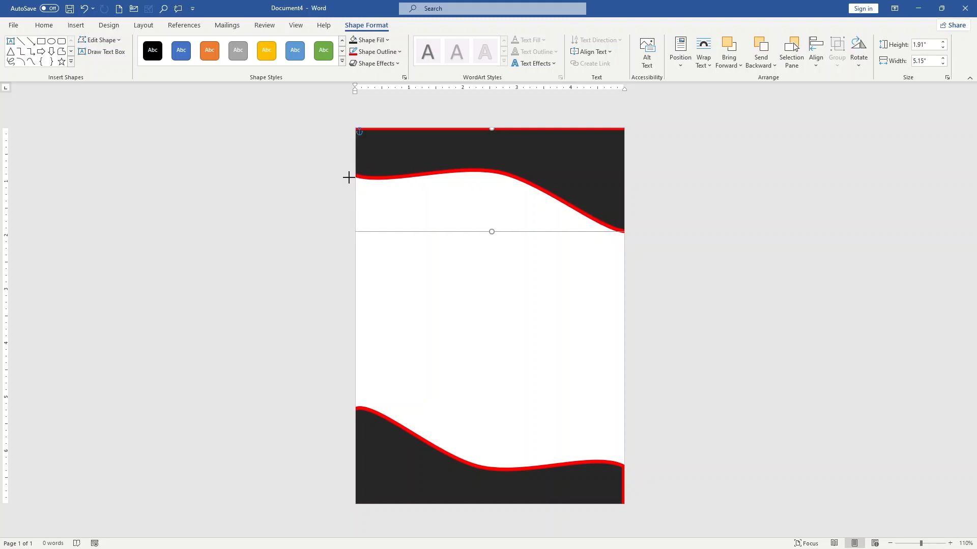
pyautogui.click(509, 310)
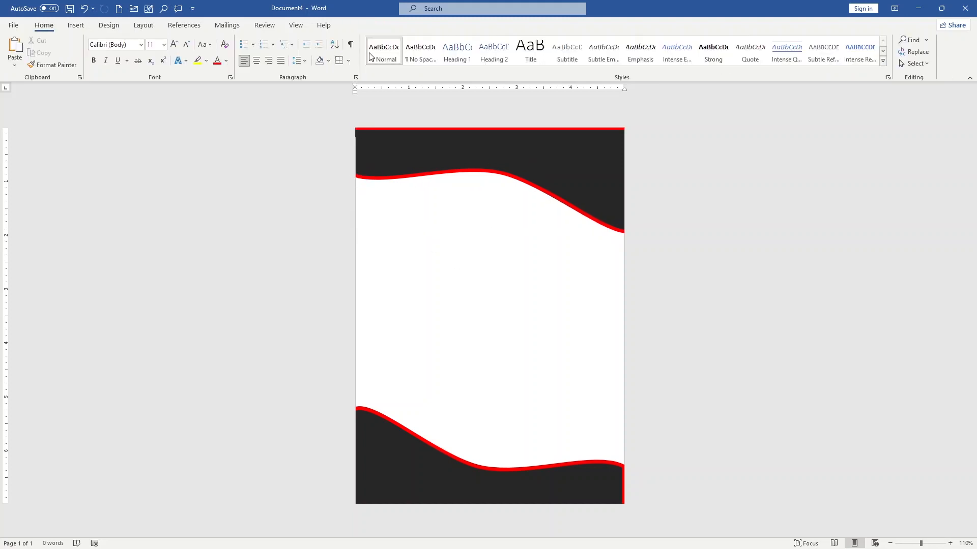
# Insert a Simple Text Box on the page.
pyautogui.click(76, 25)
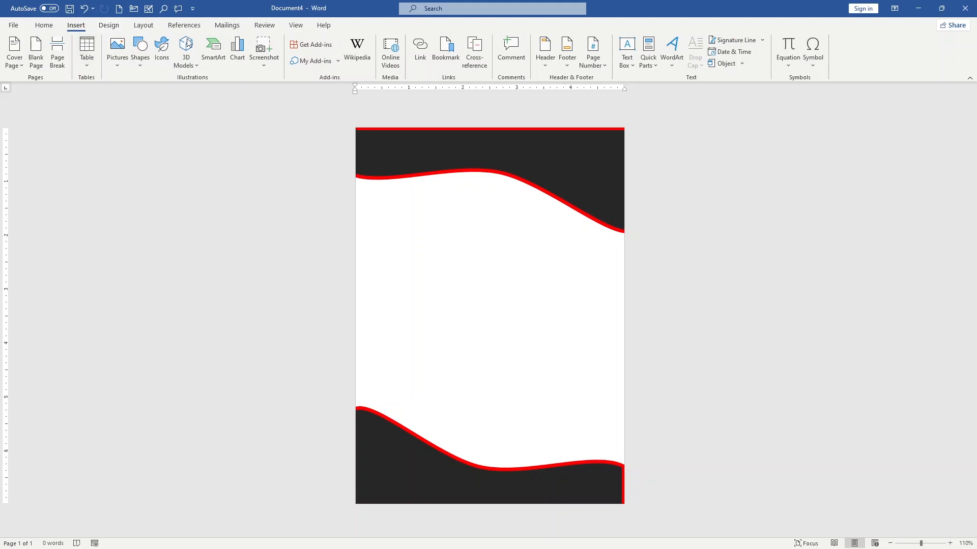
pyautogui.click(629, 70)
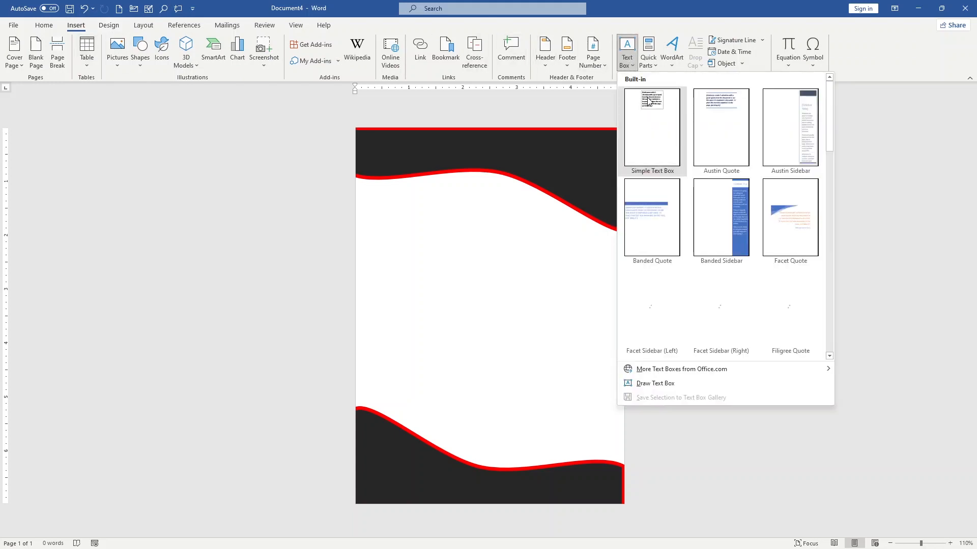
pyautogui.click(647, 106)
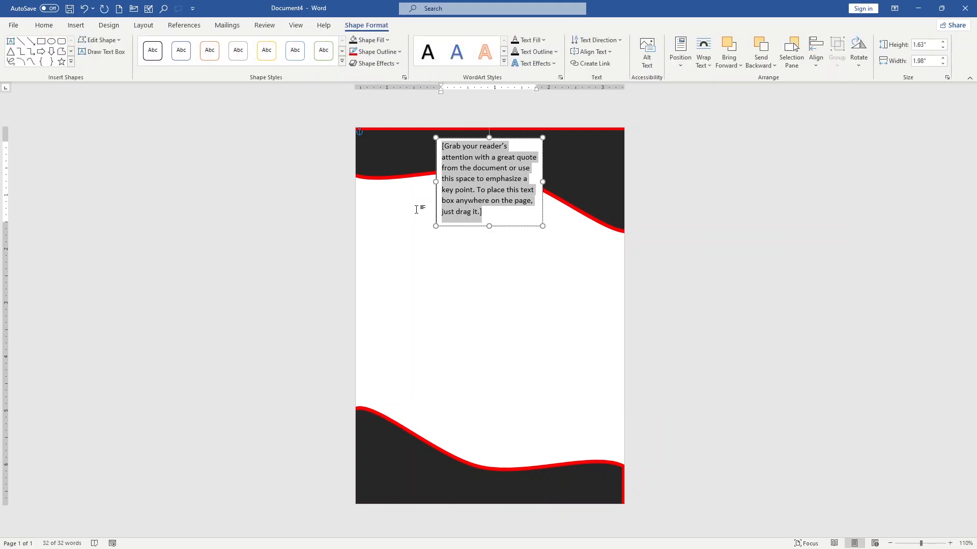
# Paste the heading "SERVICE QUALITY FEEDBACK" into the text box and resize the box to about 1.28" by 4.11" below the upper wave.
pyautogui.hotkey('ctrl', 'v')
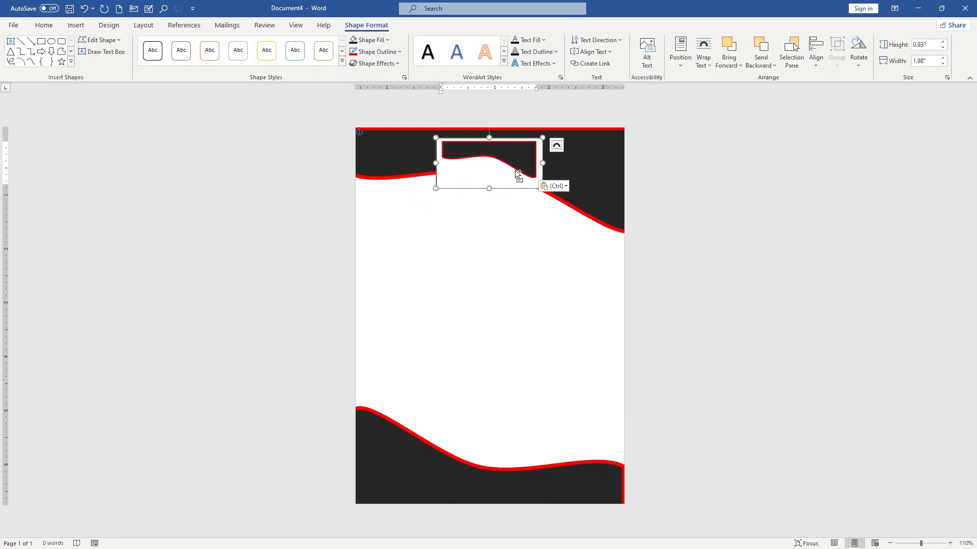
pyautogui.press('BackSpace')
pyautogui.write('SERVICE QUALITY FEEDBACK')
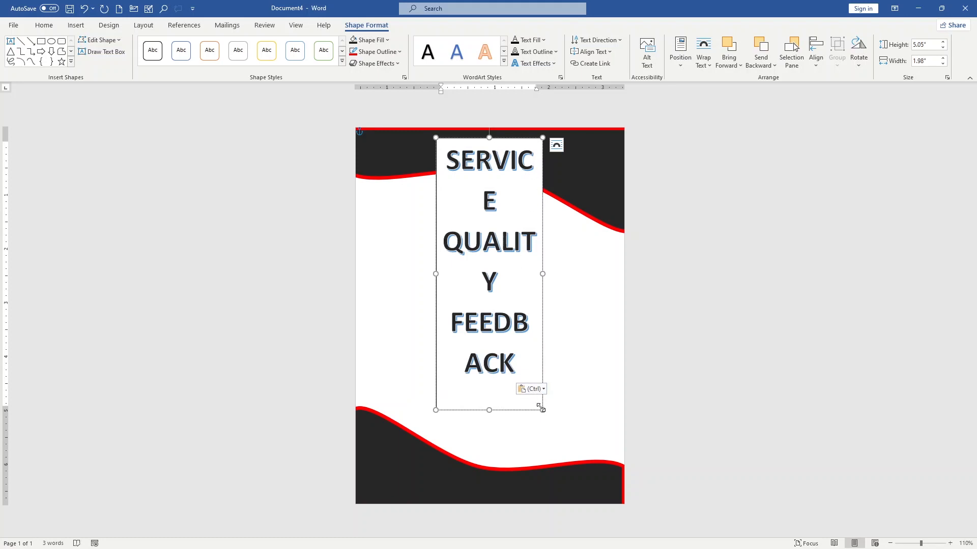
pyautogui.moveTo(543, 409); pyautogui.dragTo(602, 303)
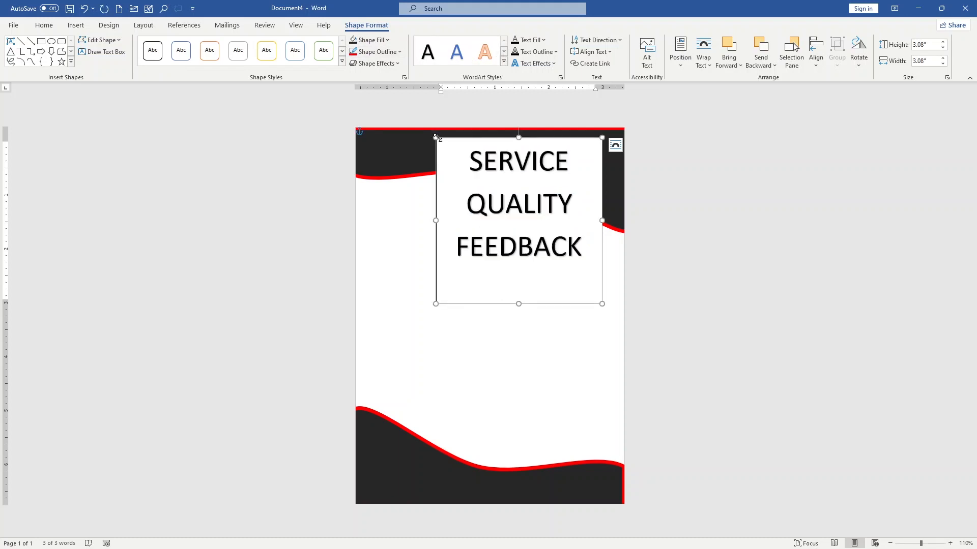
pyautogui.moveTo(435, 138); pyautogui.dragTo(379, 233)
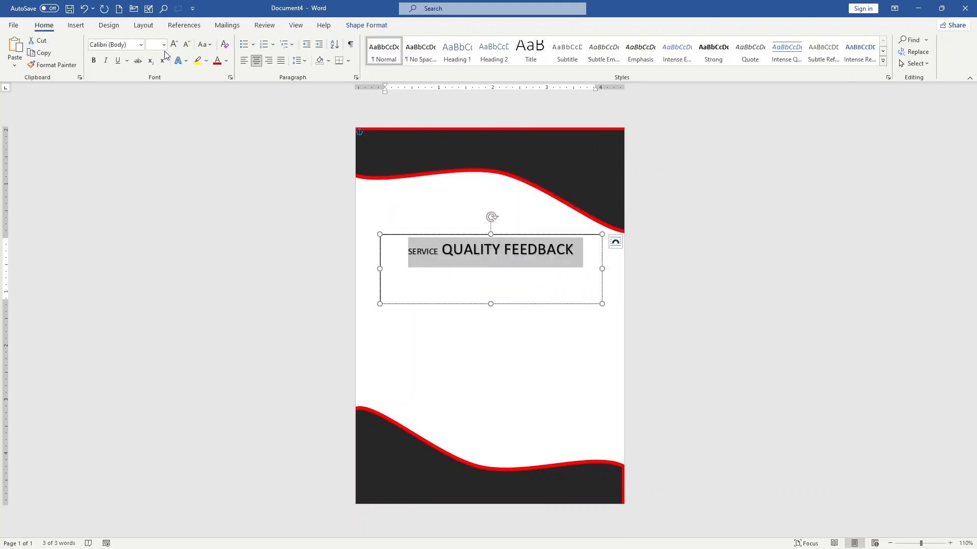
# Set the heading's font size to 20 and move its text box slightly up and left.
pyautogui.click(163, 45)
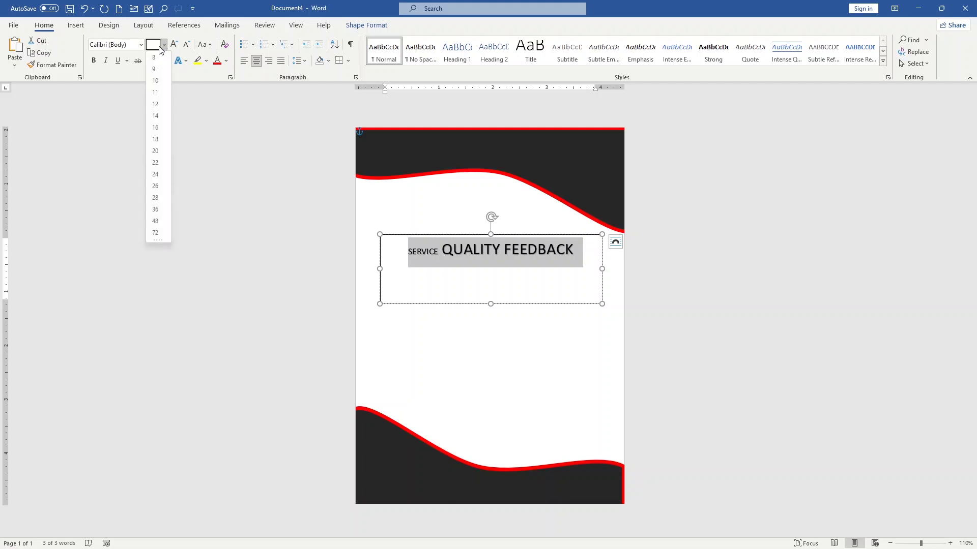
pyautogui.write('20')
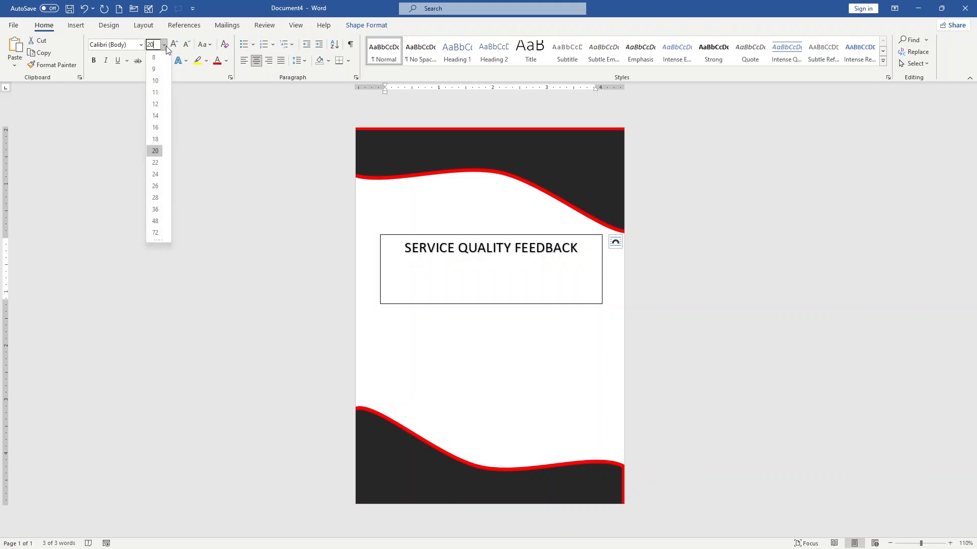
pyautogui.press('Return')
pyautogui.click(460, 275)
pyautogui.moveTo(473, 234)
pyautogui.mouseDown()
pyautogui.moveTo(472, 217)
pyautogui.moveTo(471, 227)
pyautogui.mouseUp()
pyautogui.click(471, 226)
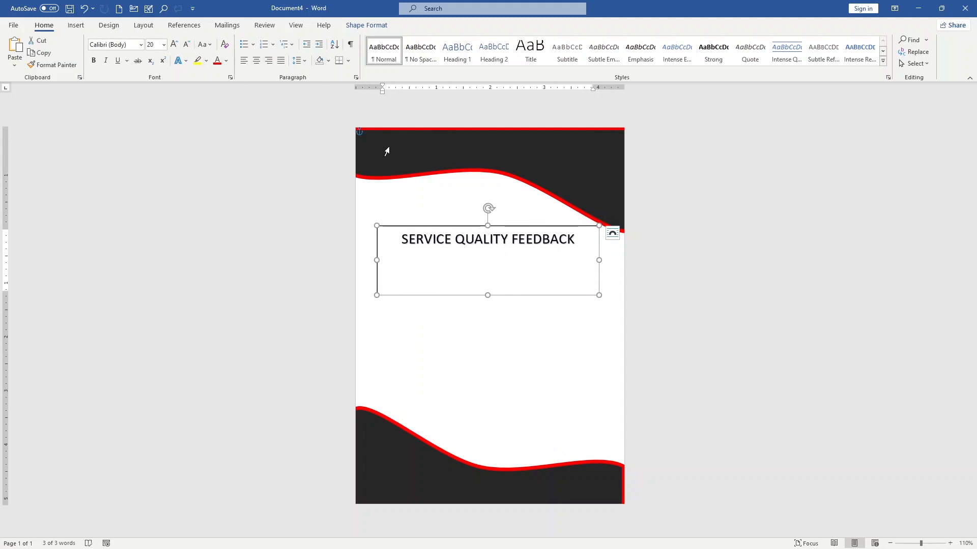
# Remove the outline of the heading's text box and nudge the box slightly left.
pyautogui.click(373, 28)
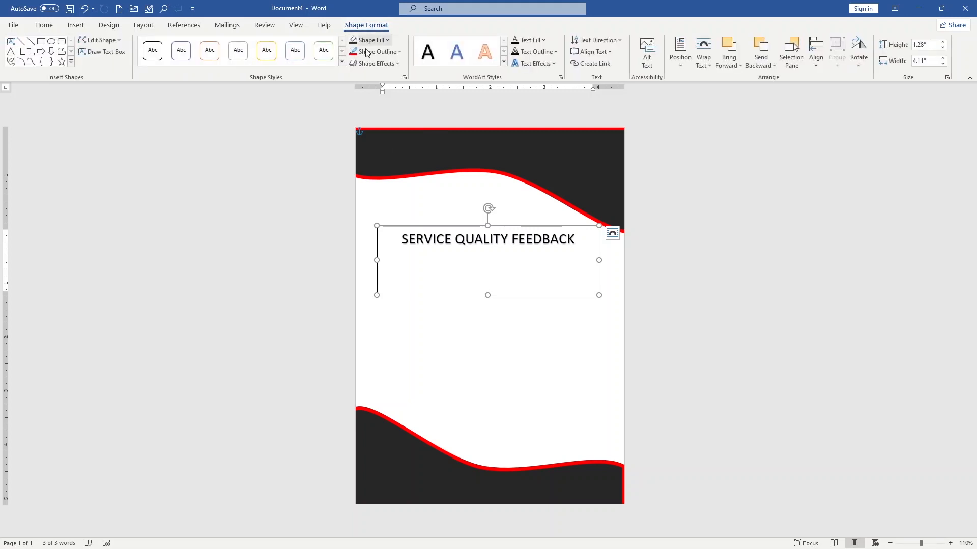
pyautogui.click(398, 52)
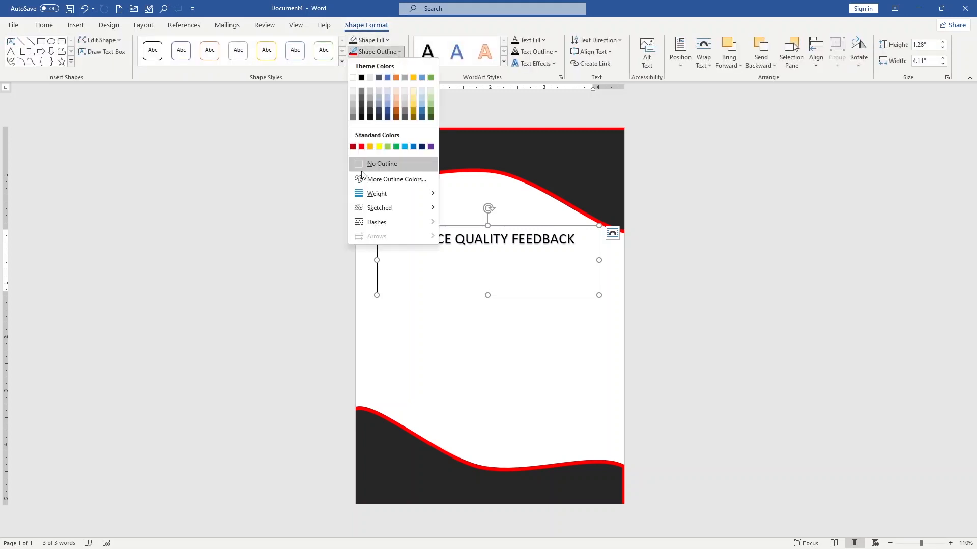
pyautogui.click(379, 164)
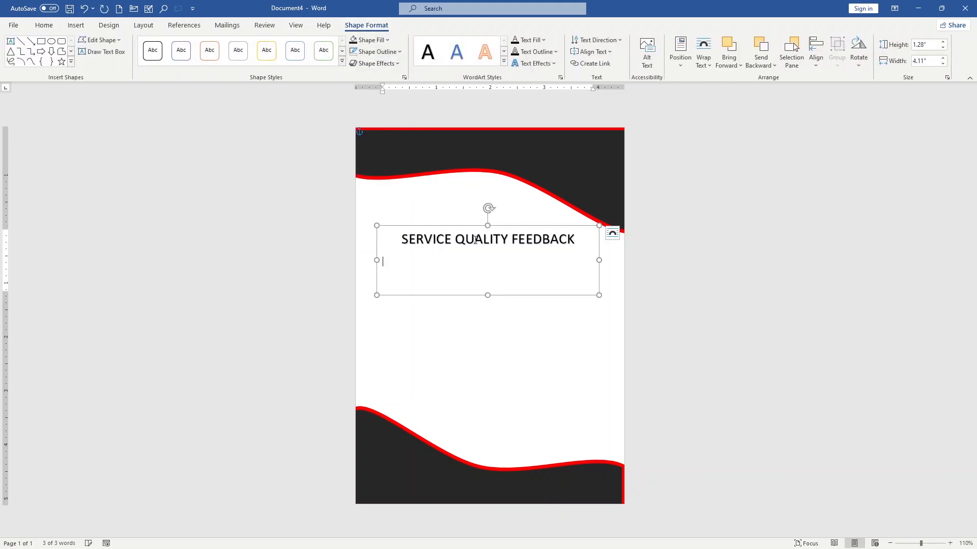
pyautogui.click(541, 306)
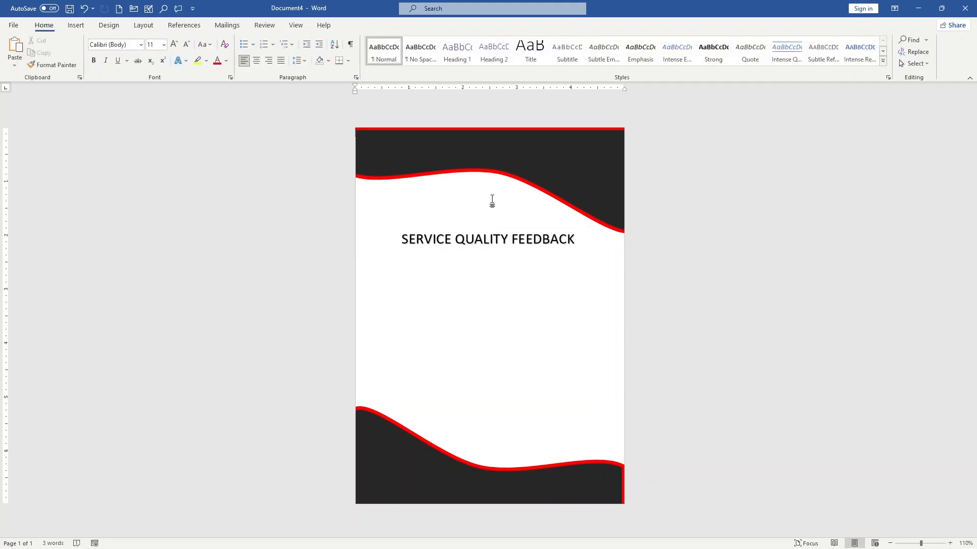
pyautogui.click(504, 240)
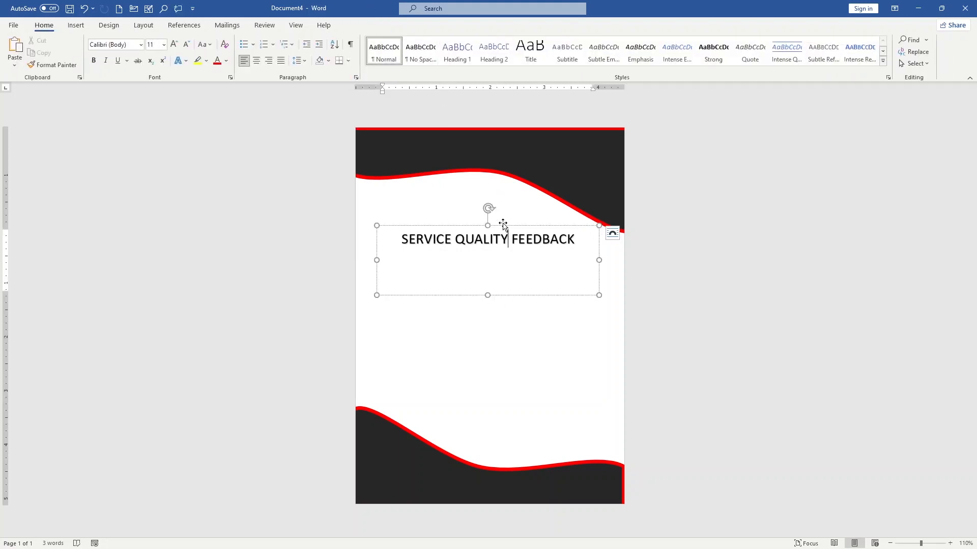
pyautogui.moveTo(501, 230)
pyautogui.mouseDown()
pyautogui.moveTo(499, 214)
pyautogui.moveTo(498, 231)
pyautogui.mouseUp()
pyautogui.click(499, 213)
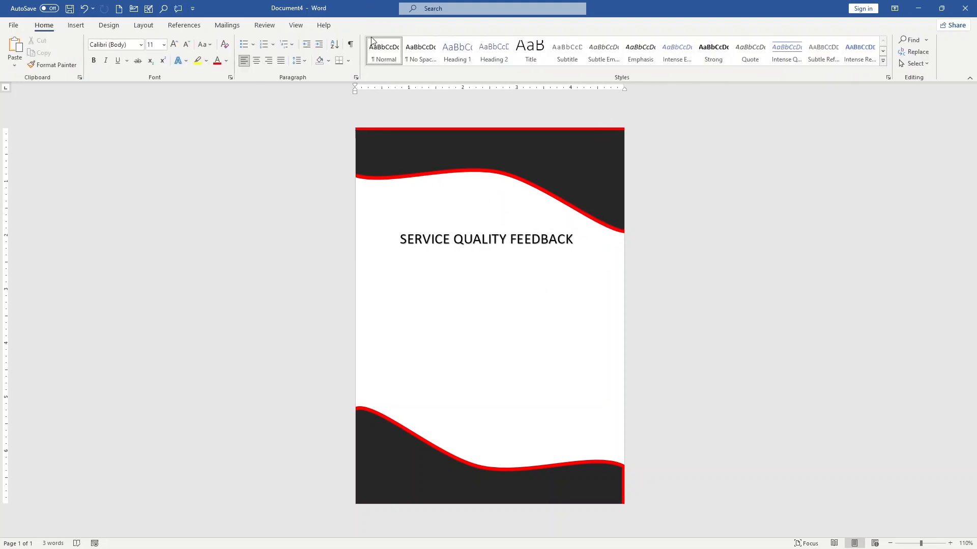
# Insert another Simple Text Box, enlarge it to about 2.35" by 4.49", and place it directly beneath the heading.
pyautogui.click(87, 26)
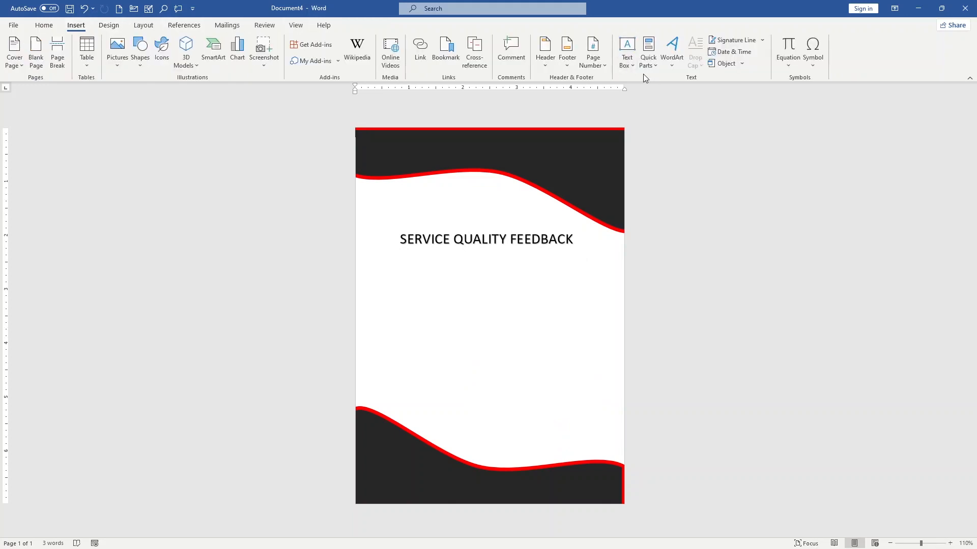
pyautogui.click(630, 68)
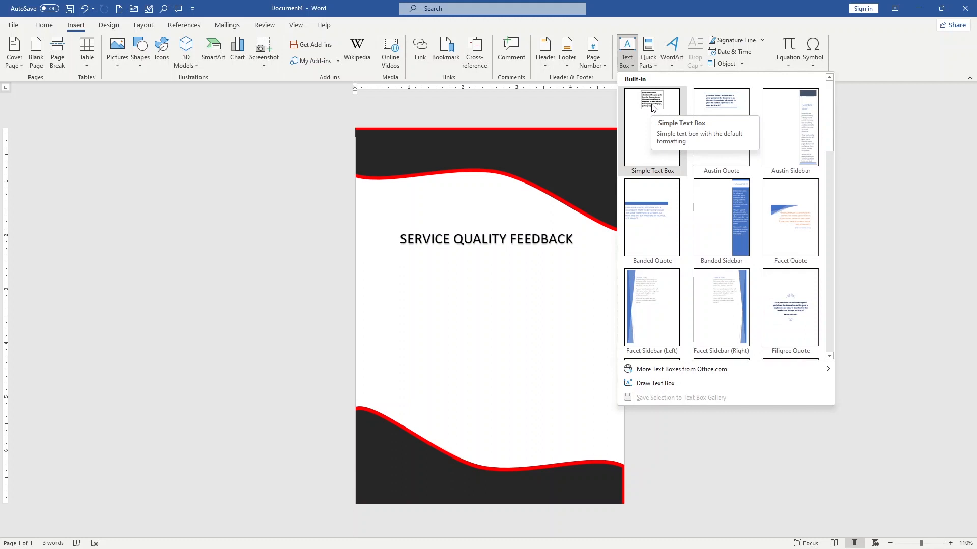
pyautogui.click(651, 104)
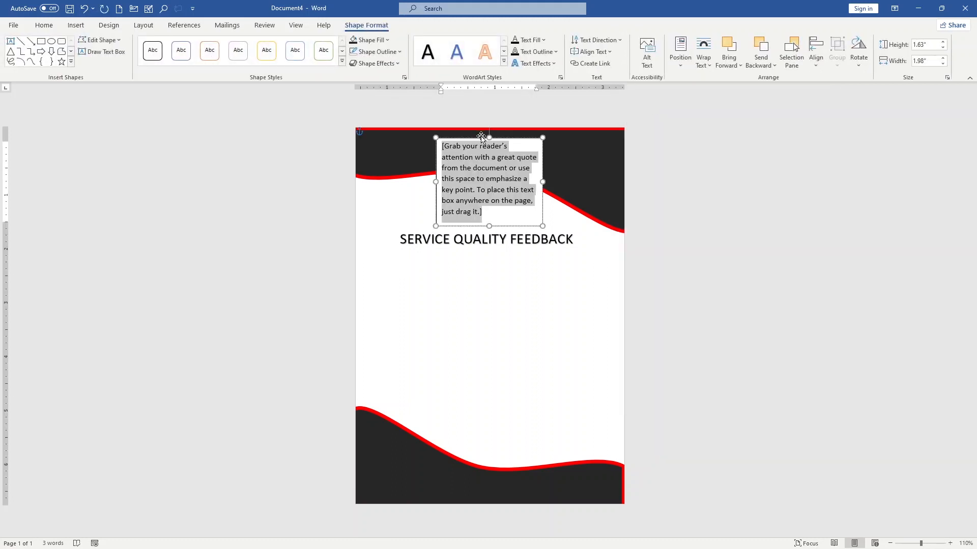
pyautogui.moveTo(479, 140); pyautogui.dragTo(428, 275)
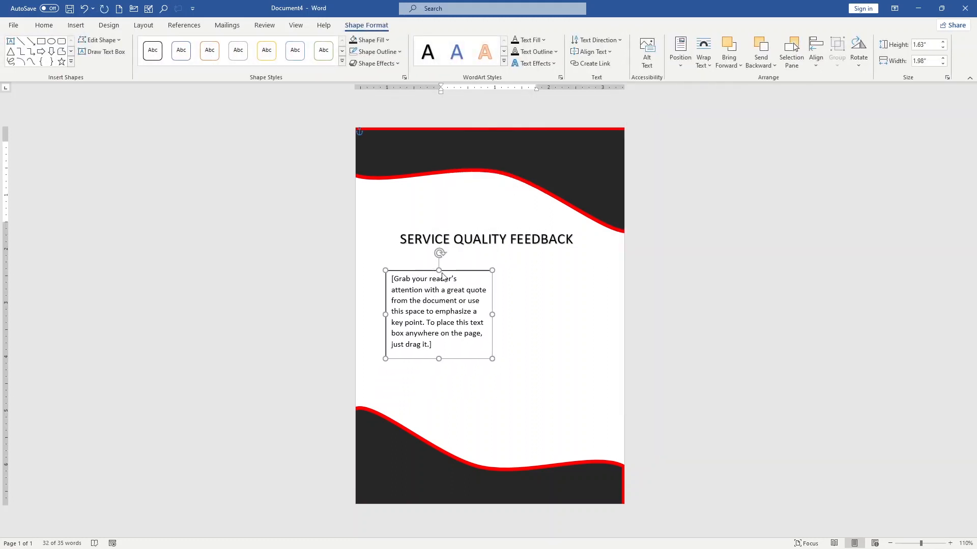
pyautogui.moveTo(493, 359); pyautogui.dragTo(624, 397)
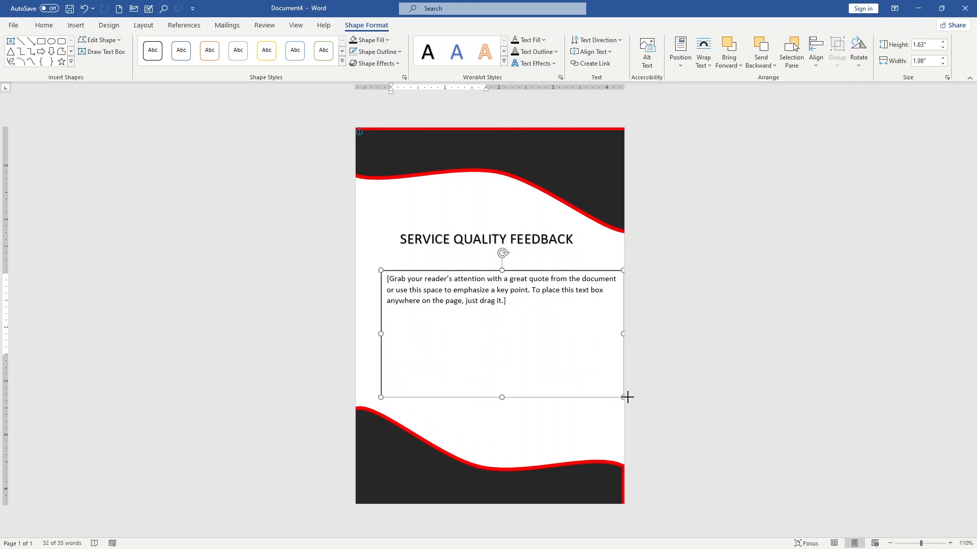
pyautogui.moveTo(428, 275); pyautogui.dragTo(417, 256)
# Replace the placeholder with underscored blanks for "Full Name:" and "Phone:" on one line and "Email:" and "Date/ time:" below.
pyautogui.click(374, 260)
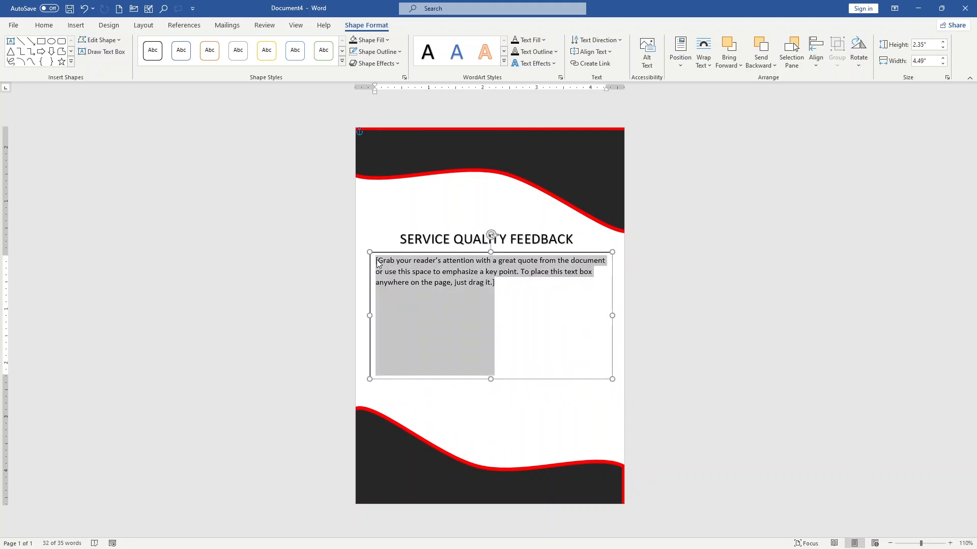
pyautogui.write('Name:_______________________')
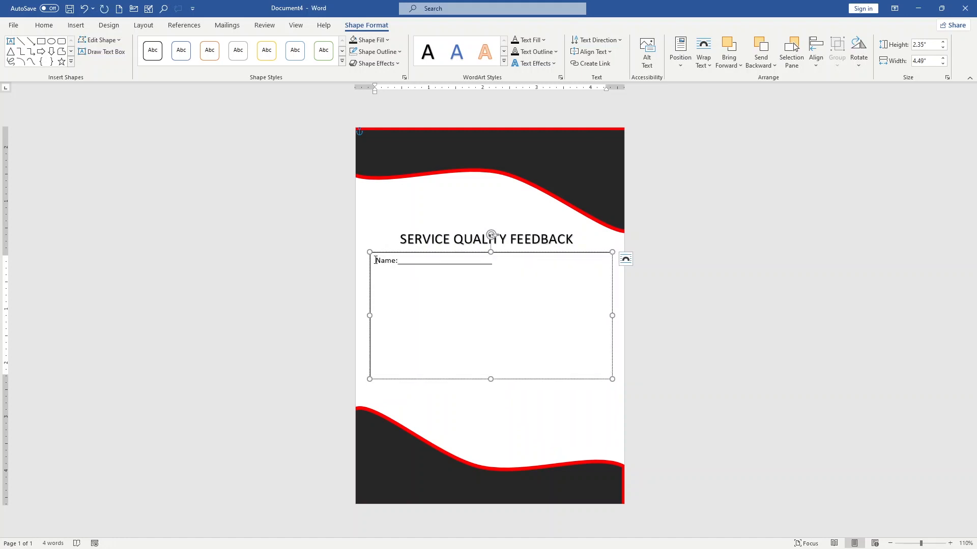
pyautogui.write('Full')
pyautogui.write('________')
pyautogui.press('BackSpace')
pyautogui.press('Return')
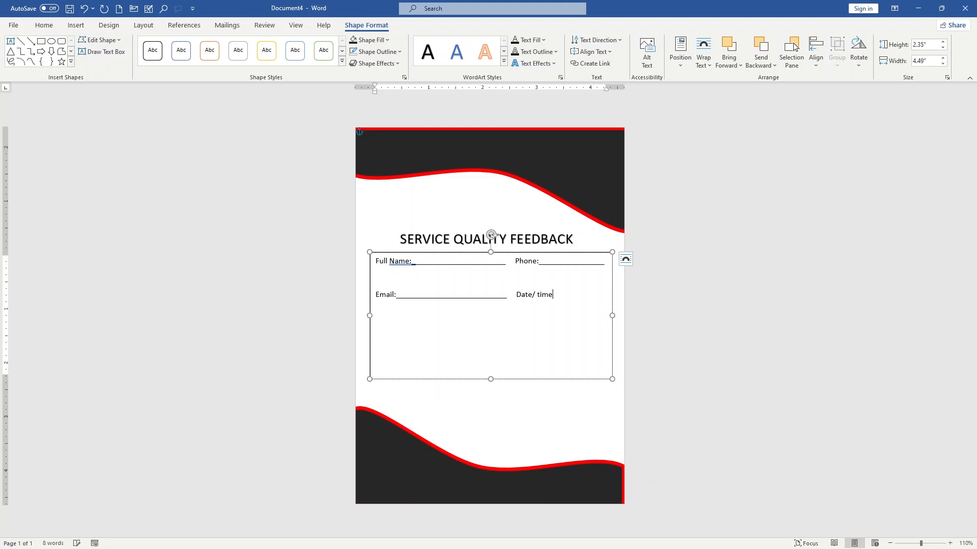
pyautogui.write(':_____________')
pyautogui.press('BackSpace')
# Shorten the contact fields' text box to about 1.04" high and remove its outline.
pyautogui.moveTo(613, 379); pyautogui.dragTo(612, 308)
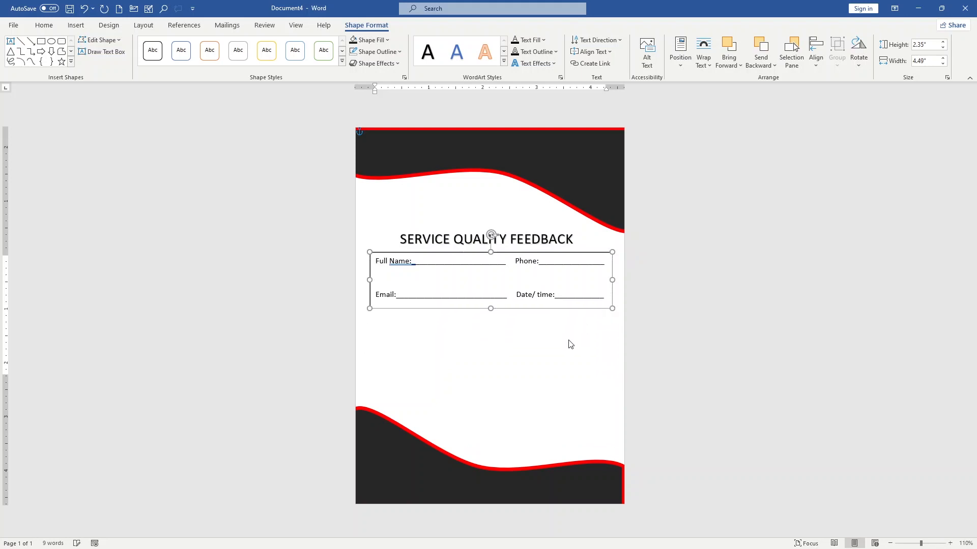
pyautogui.click(381, 52)
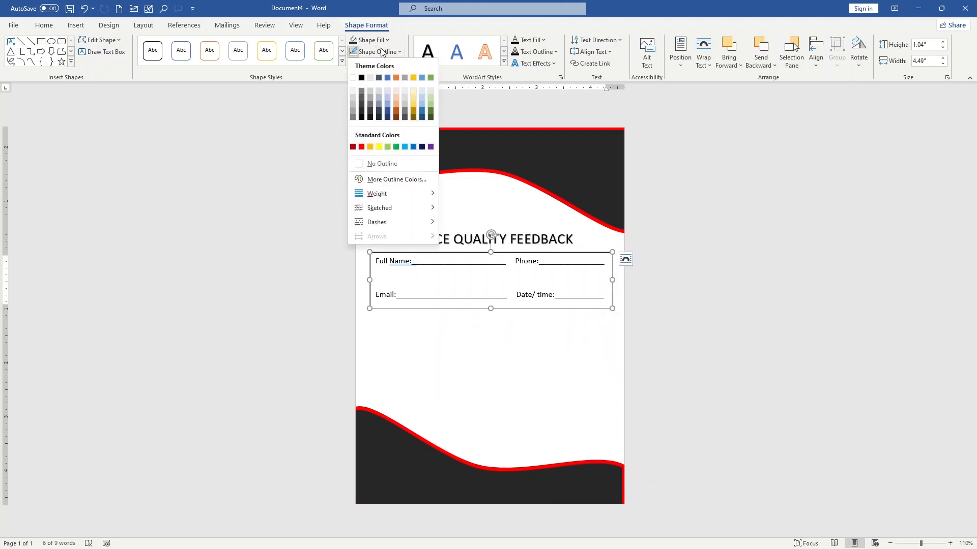
pyautogui.click(380, 164)
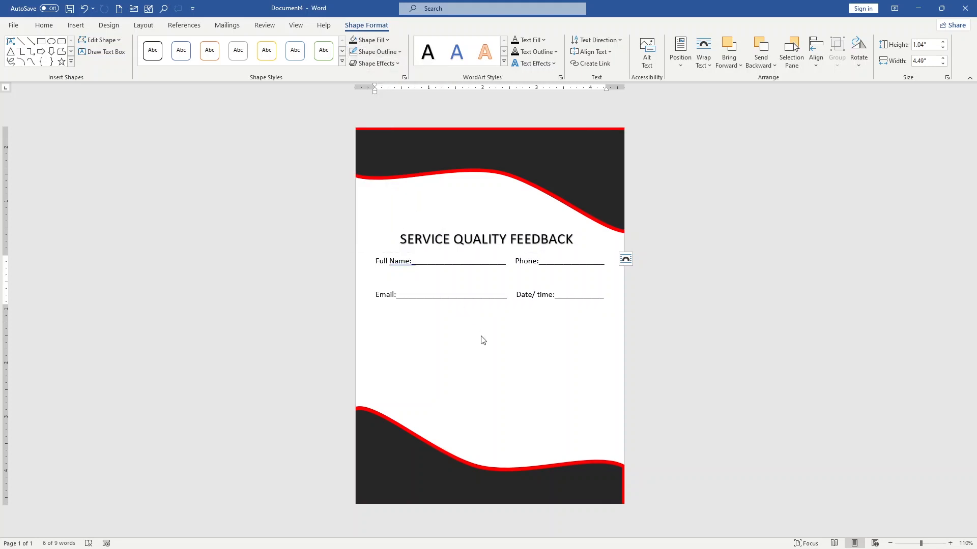
pyautogui.click(487, 344)
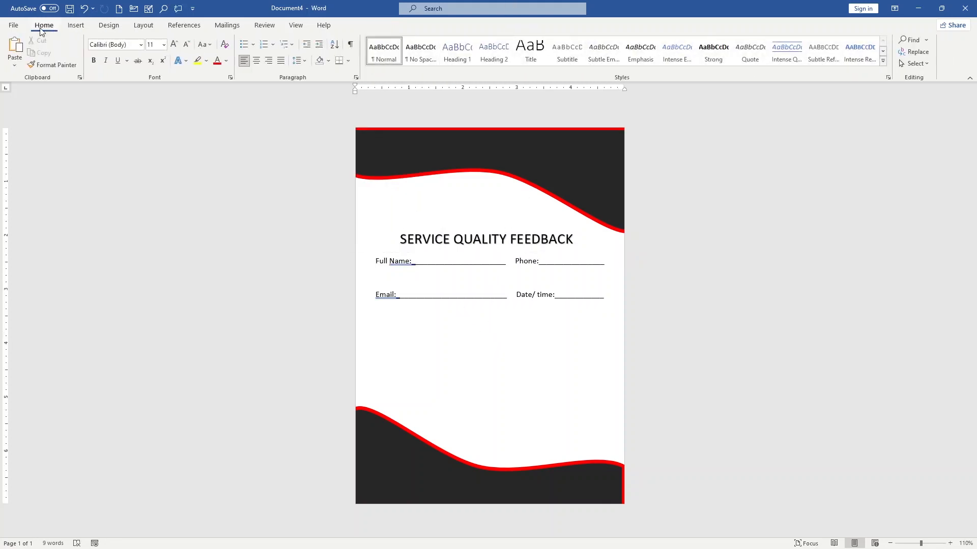
# Add a text box below the contact fields containing "Please provide your feedback on the quality of our service".
pyautogui.click(81, 29)
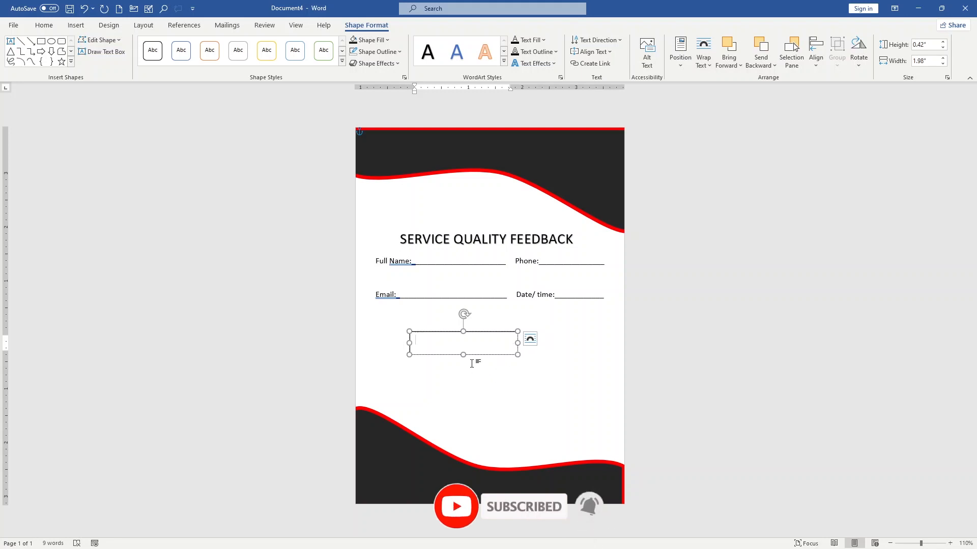
pyautogui.write('please')
pyautogui.write(' g')
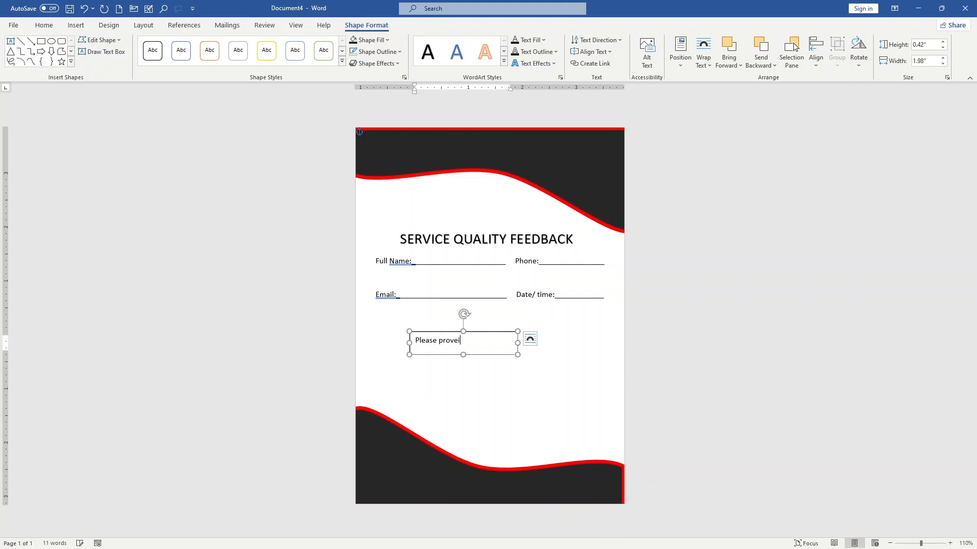
pyautogui.write('rovide your ')
pyautogui.write('feedback on the quality of')
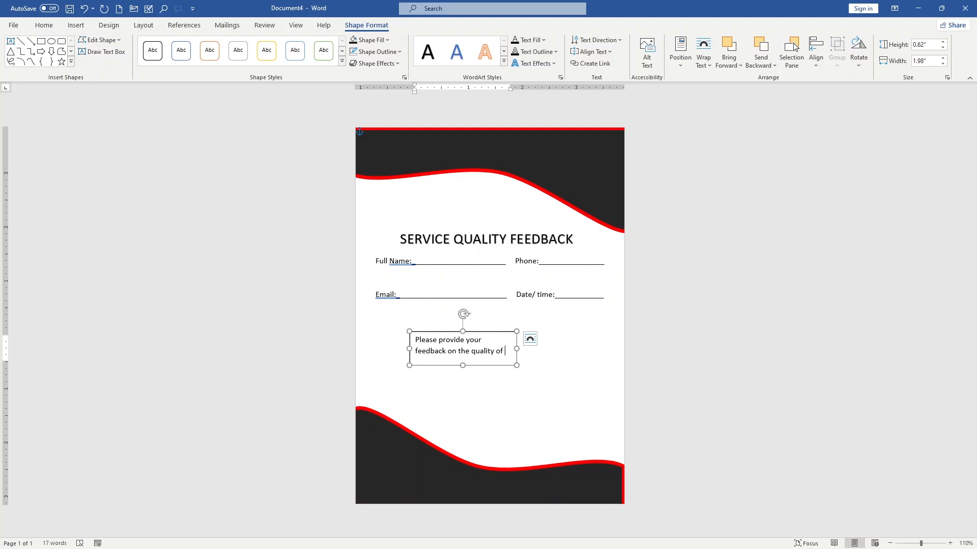
pyautogui.write('our service')
pyautogui.press('Return')
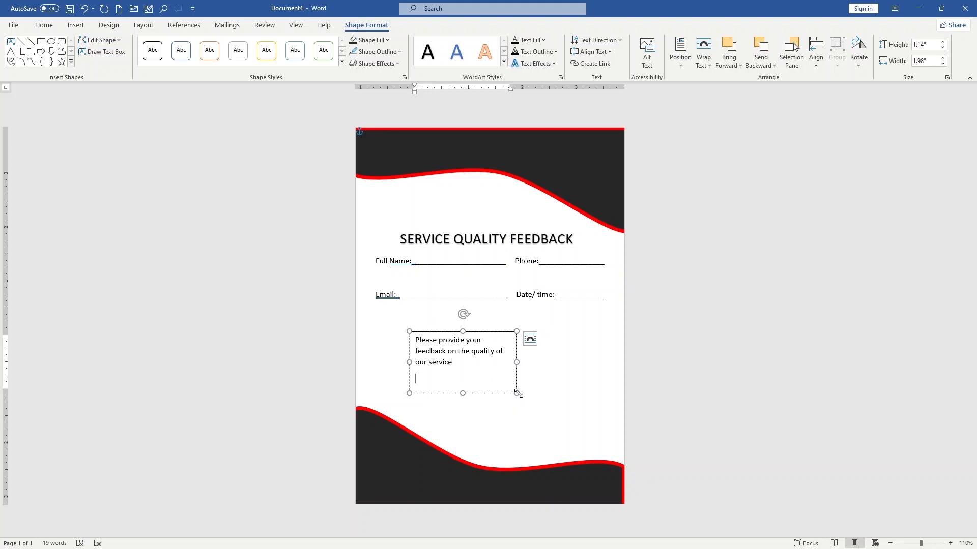
# Resize the feedback sentence's text box to about 0.33" by 4.44" and move it just under the Email line.
pyautogui.moveTo(517, 393); pyautogui.dragTo(578, 350)
pyautogui.click(466, 333)
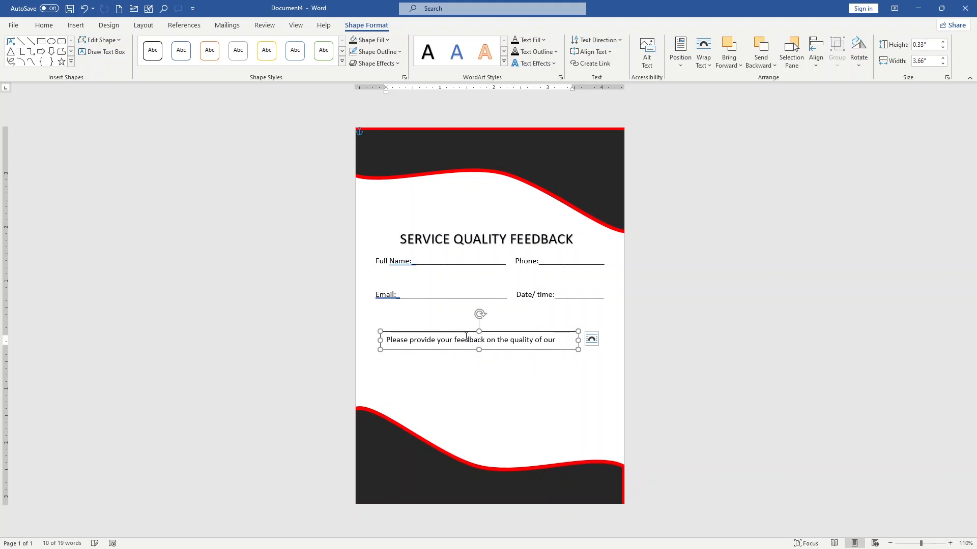
pyautogui.moveTo(461, 331); pyautogui.dragTo(461, 308)
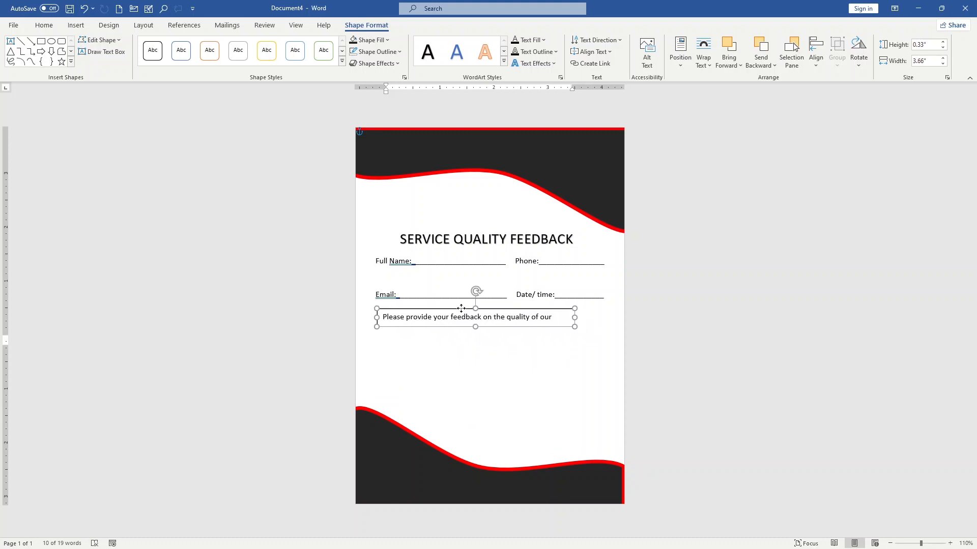
pyautogui.moveTo(575, 318); pyautogui.dragTo(604, 311)
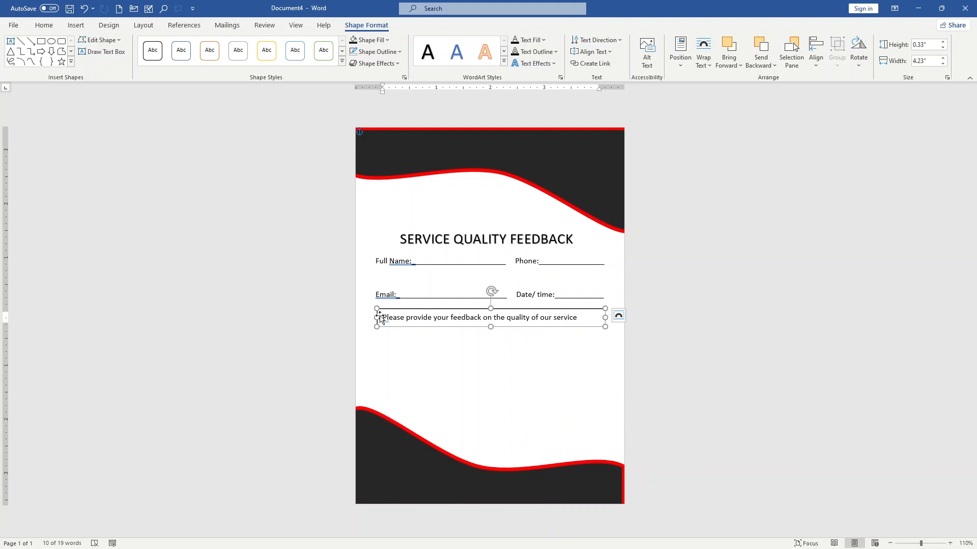
pyautogui.moveTo(378, 317); pyautogui.dragTo(365, 317)
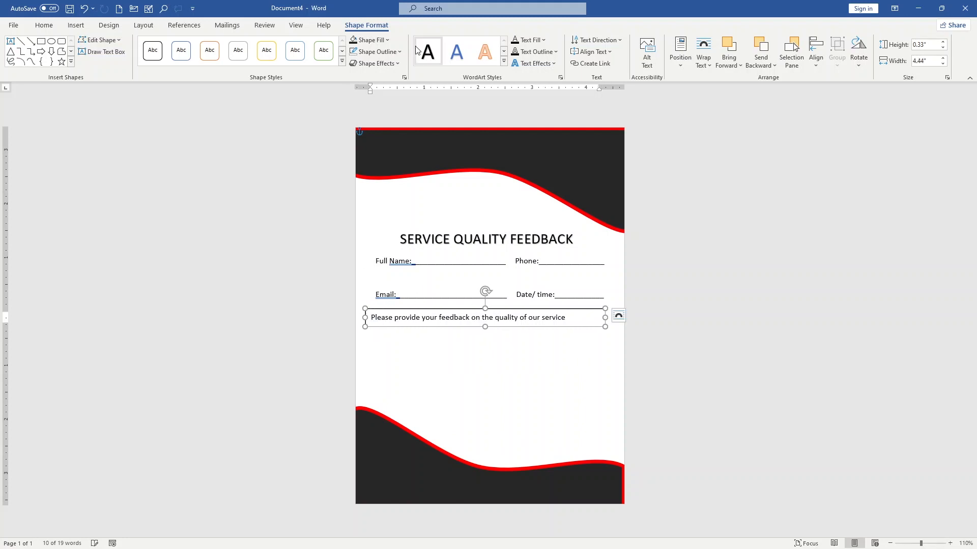
# Remove the outline of the feedback sentence's text box.
pyautogui.click(377, 52)
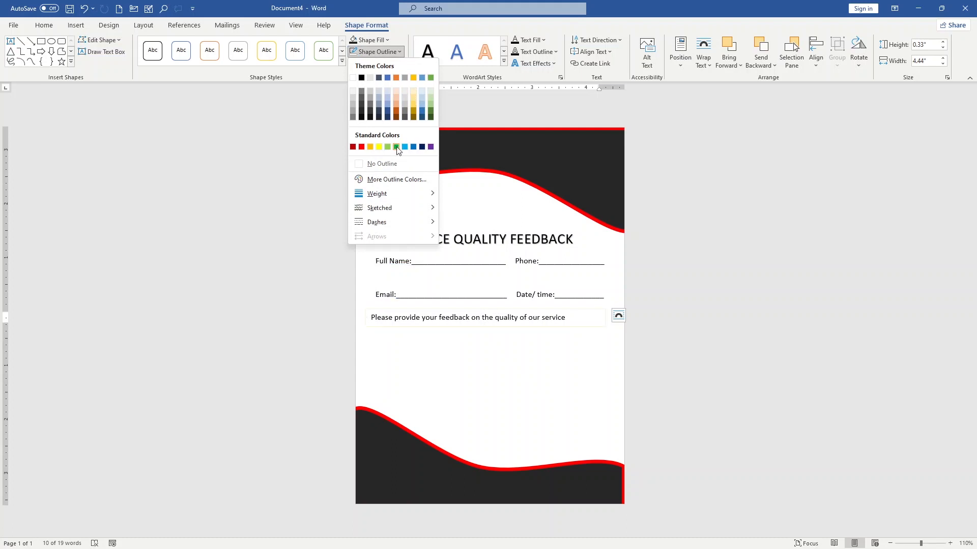
pyautogui.click(389, 165)
pyautogui.click(445, 370)
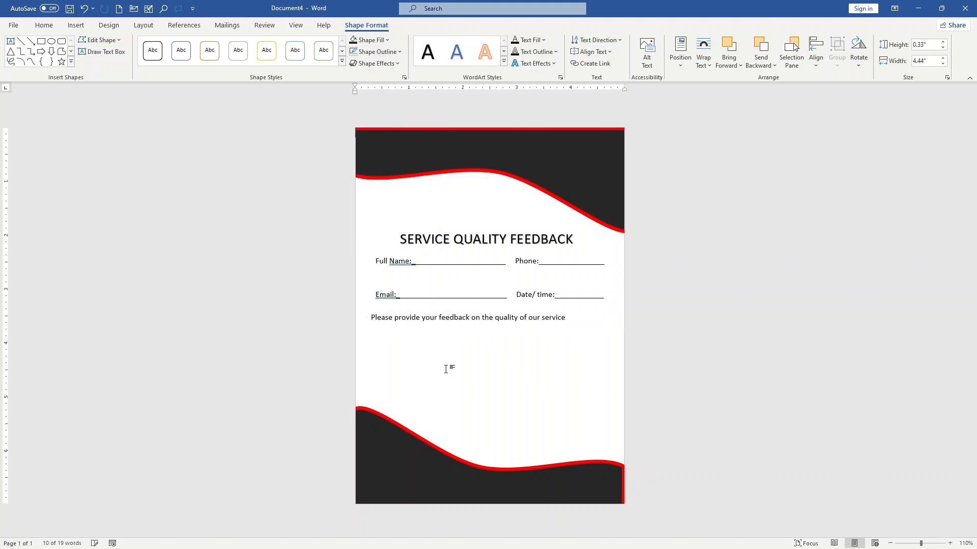
# Shift the feedback sentence's text box slightly right so its text lines up with the Full Name and Email labels.
pyautogui.click(380, 317)
pyautogui.moveTo(371, 309); pyautogui.dragTo(374, 311)
pyautogui.click(475, 342)
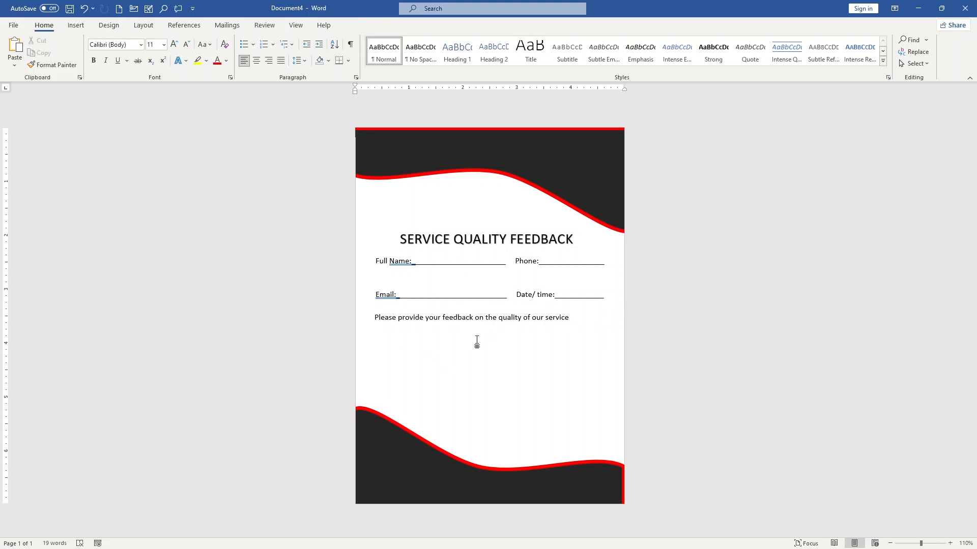
# Insert a table with six columns and two rows and place it directly below the feedback sentence.
pyautogui.click(78, 30)
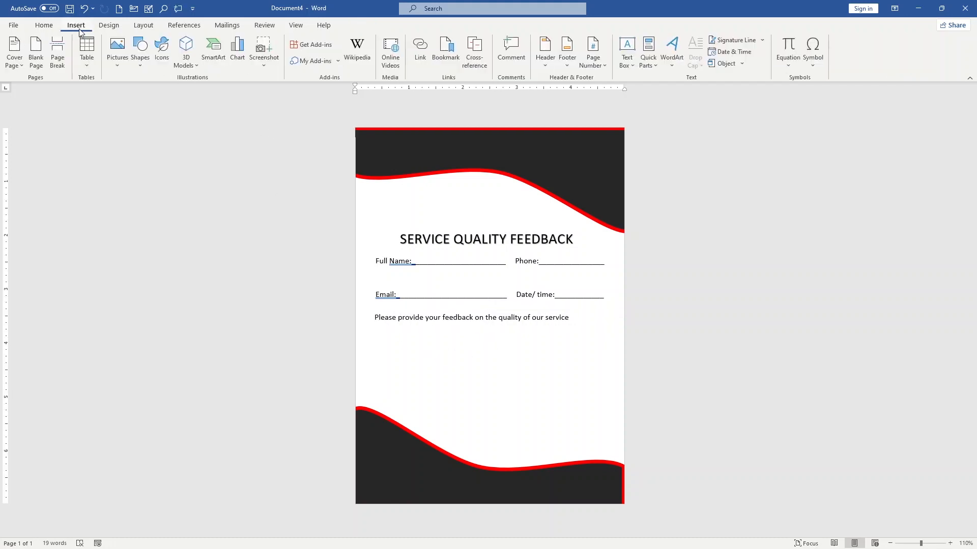
pyautogui.click(84, 67)
pyautogui.click(83, 65)
pyautogui.click(87, 50)
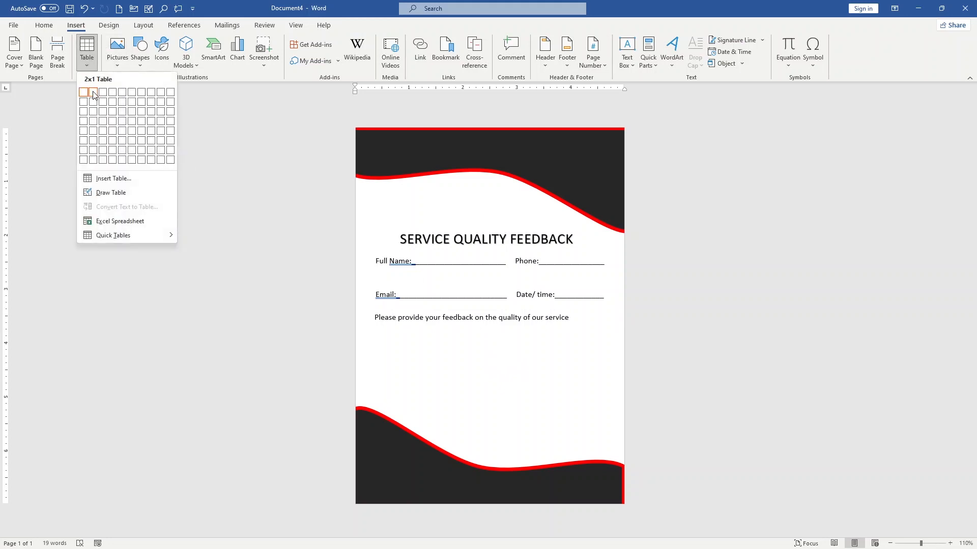
pyautogui.click(135, 108)
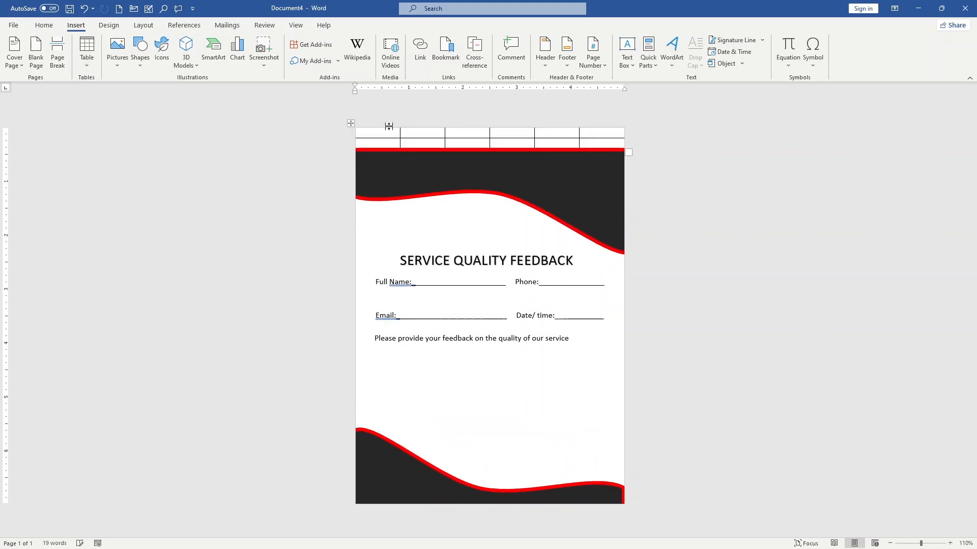
pyautogui.moveTo(353, 124); pyautogui.dragTo(398, 338)
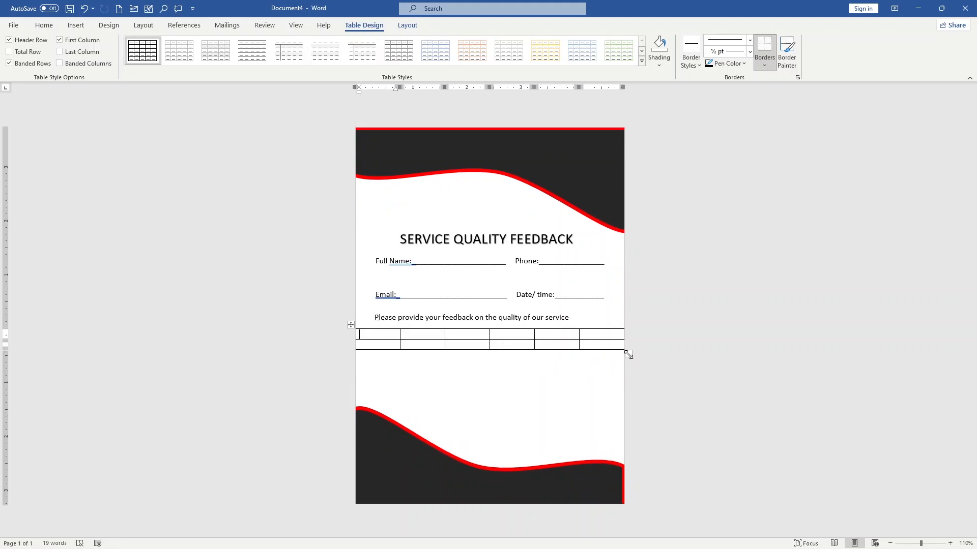
pyautogui.moveTo(629, 355); pyautogui.dragTo(604, 351)
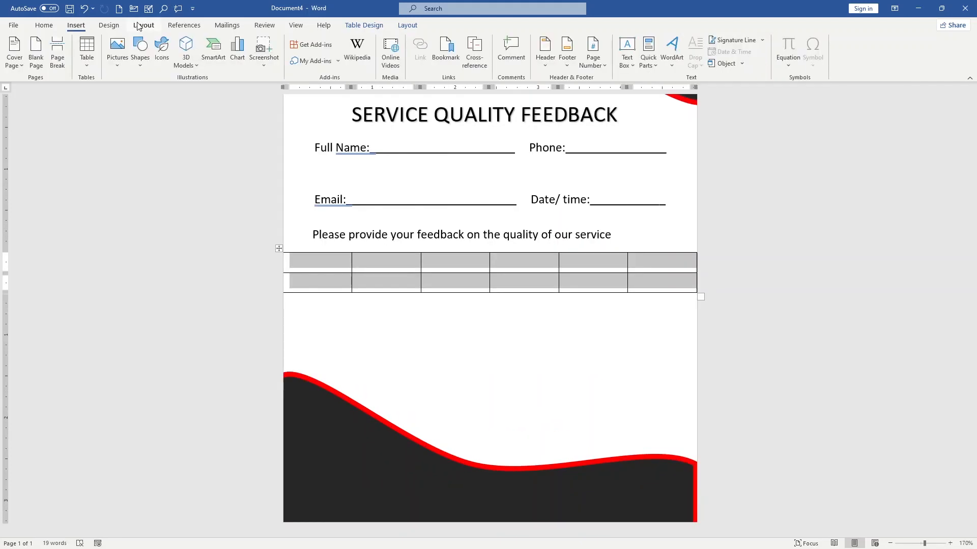
pyautogui.click(139, 26)
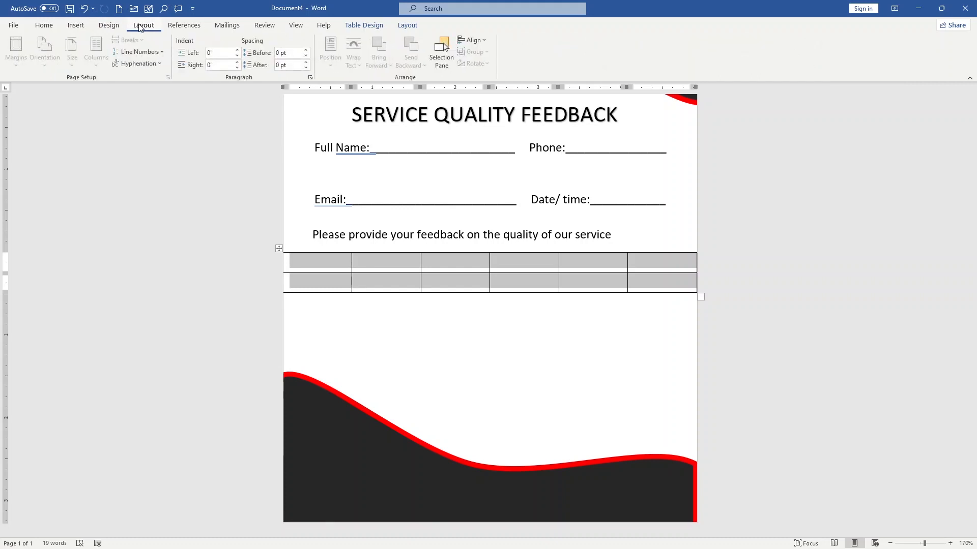
pyautogui.click(441, 283)
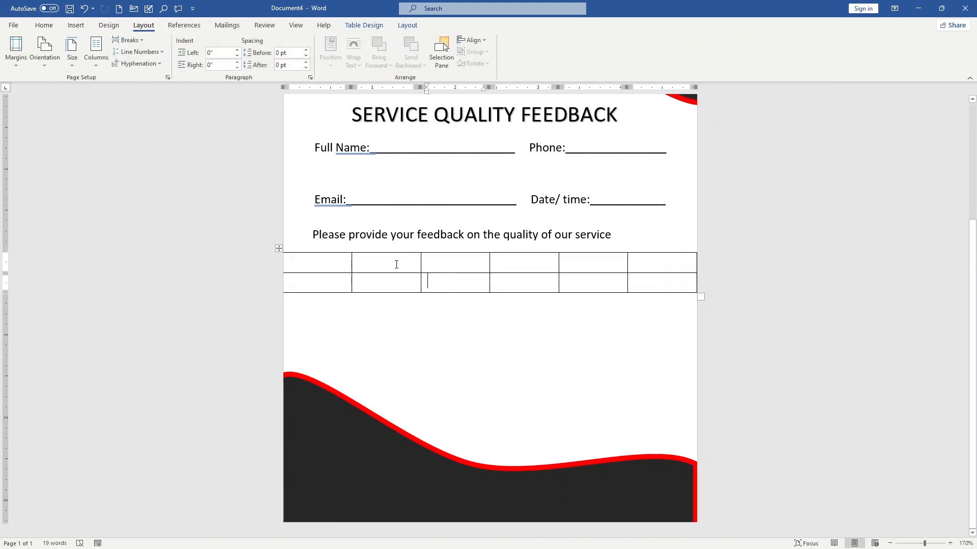
# Enter "Excellent", "Very good", "Good" and "Avarage" in the first four cells of the table's top row.
pyautogui.click(327, 259)
pyautogui.write('Ec')
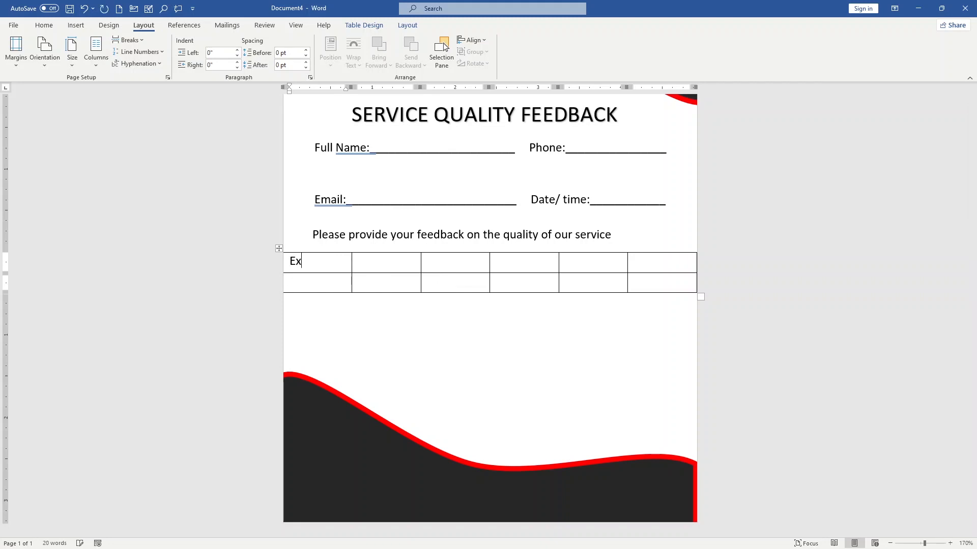
pyautogui.write('cellent')
pyautogui.press('Tab')
pyautogui.write('Very g')
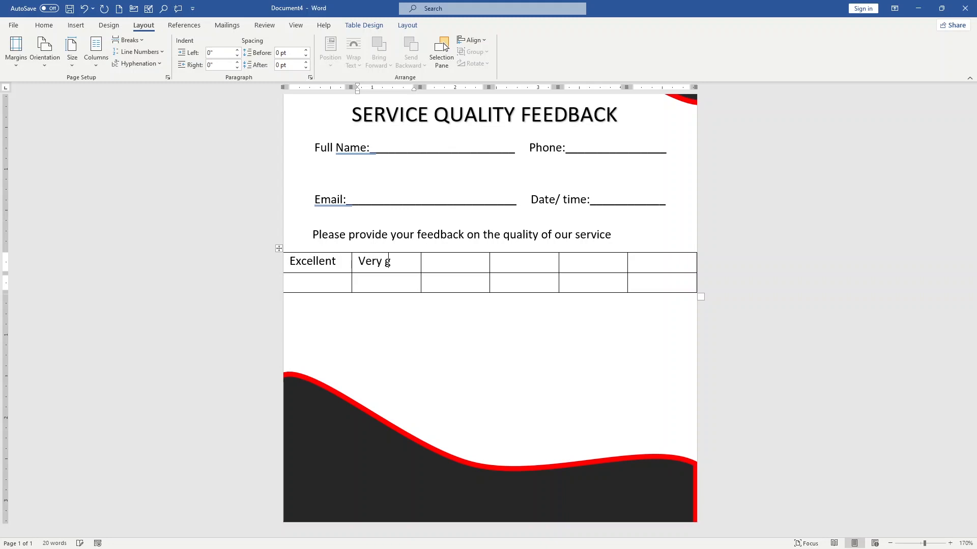
pyautogui.write('ood')
pyautogui.press('Tab')
pyautogui.write('Good')
pyautogui.press('Tab')
pyautogui.write('Avare')
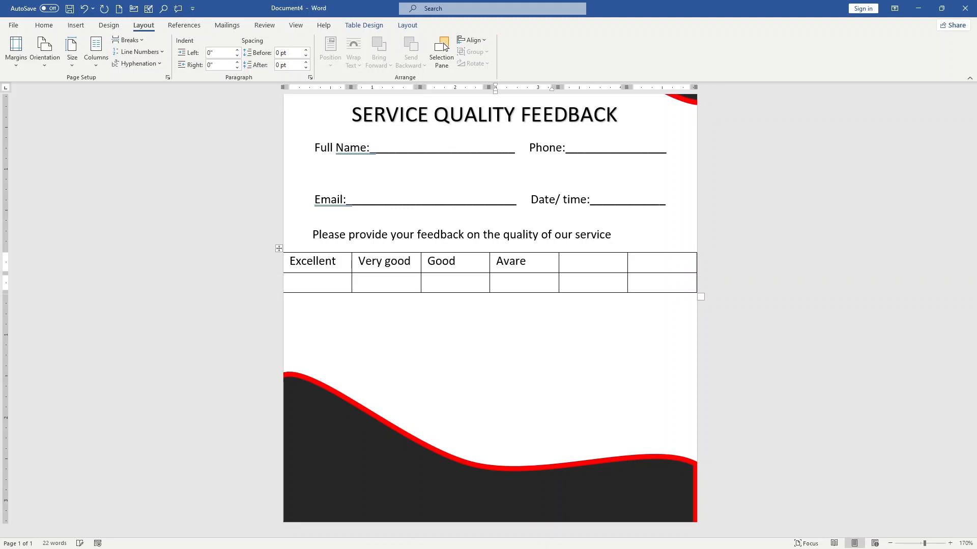
pyautogui.write('ge')
pyautogui.press('Tab')
# Correct the fourth heading's spelling to "Average" and enter "Poor" in the fifth cell of the top row.
pyautogui.rightClick(505, 263)
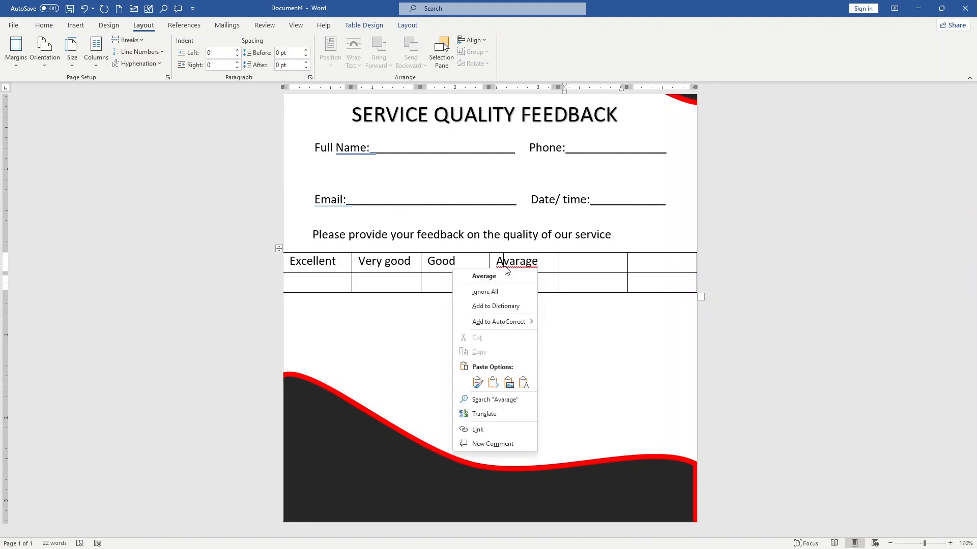
pyautogui.click(512, 278)
pyautogui.click(581, 259)
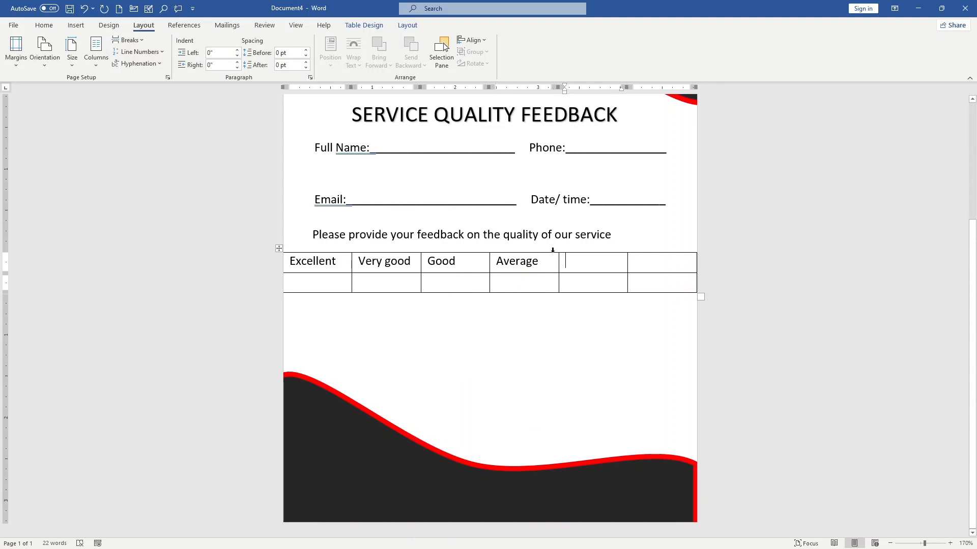
pyautogui.write('Poor')
# Delete the empty sixth column of the rating table.
pyautogui.scroll(3, 658, 266)
pyautogui.rightClick(640, 392)
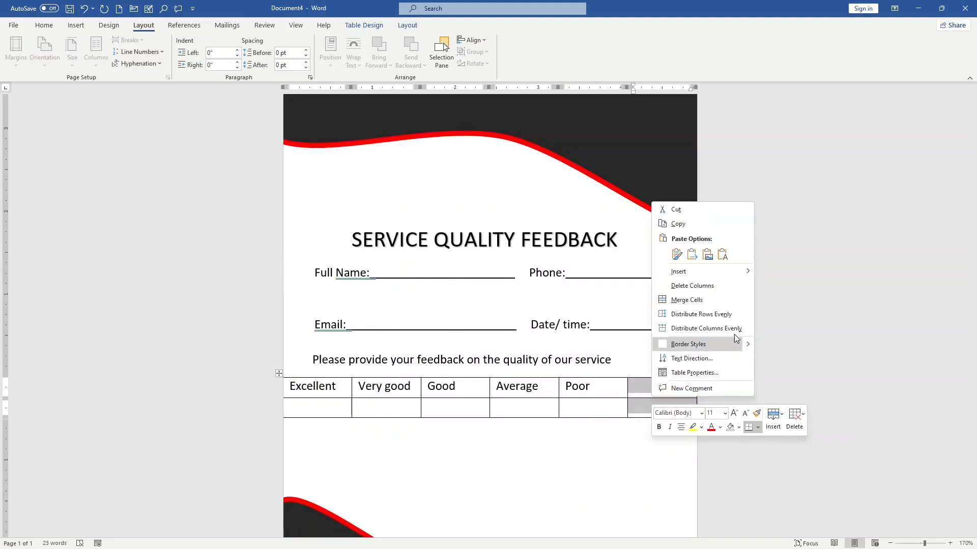
pyautogui.click(728, 286)
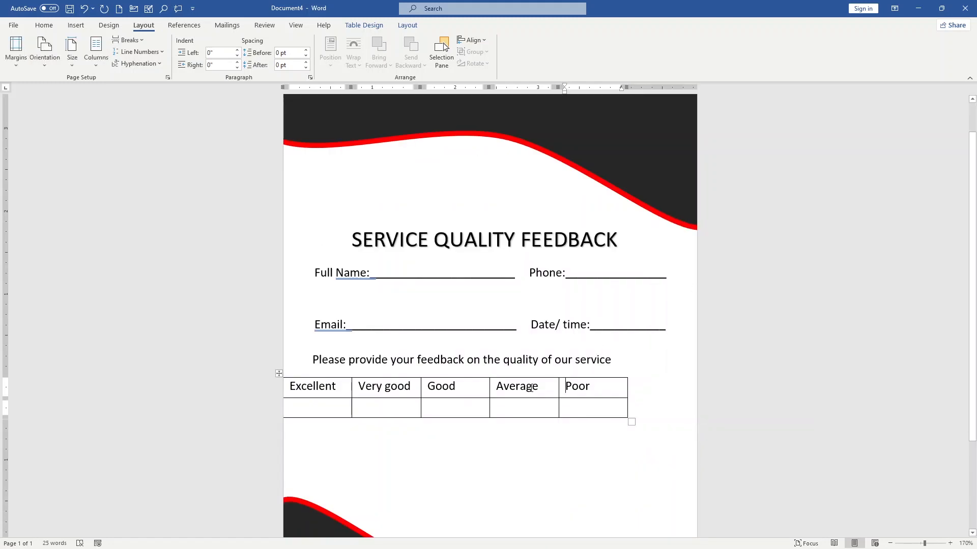
# Move the rating table right to centre it under the feedback sentence and widen it to nearly the page width.
pyautogui.moveTo(278, 373); pyautogui.dragTo(312, 371)
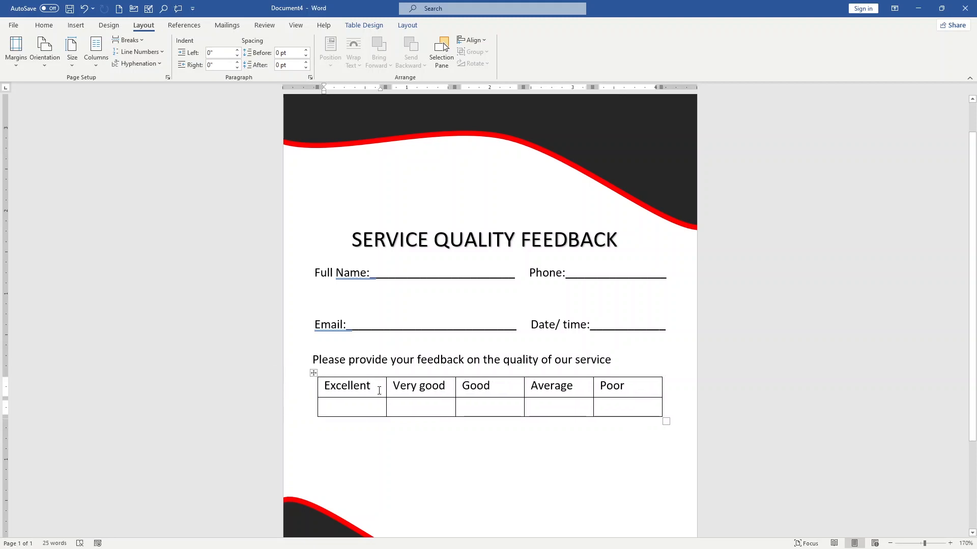
pyautogui.scroll(-3, 544, 377)
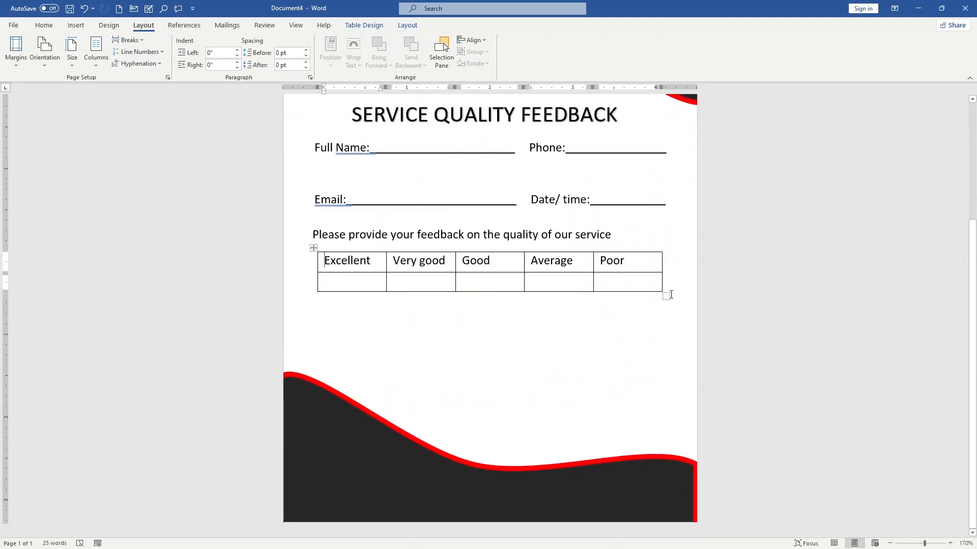
pyautogui.moveTo(668, 296); pyautogui.dragTo(702, 288)
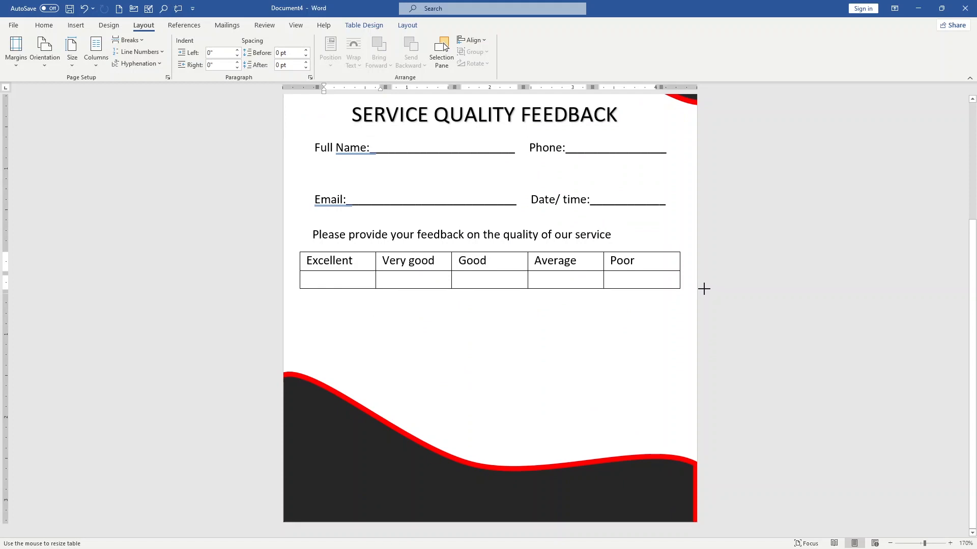
pyautogui.click(484, 316)
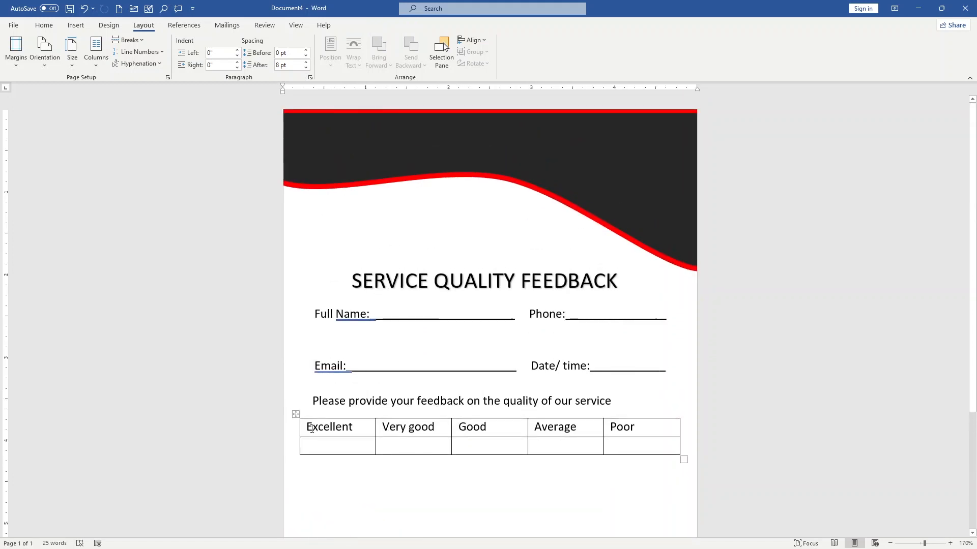
# Shade the rating table's heading row, from Excellent to Poor, with a light blue-gray theme color.
pyautogui.moveTo(308, 428); pyautogui.dragTo(621, 426)
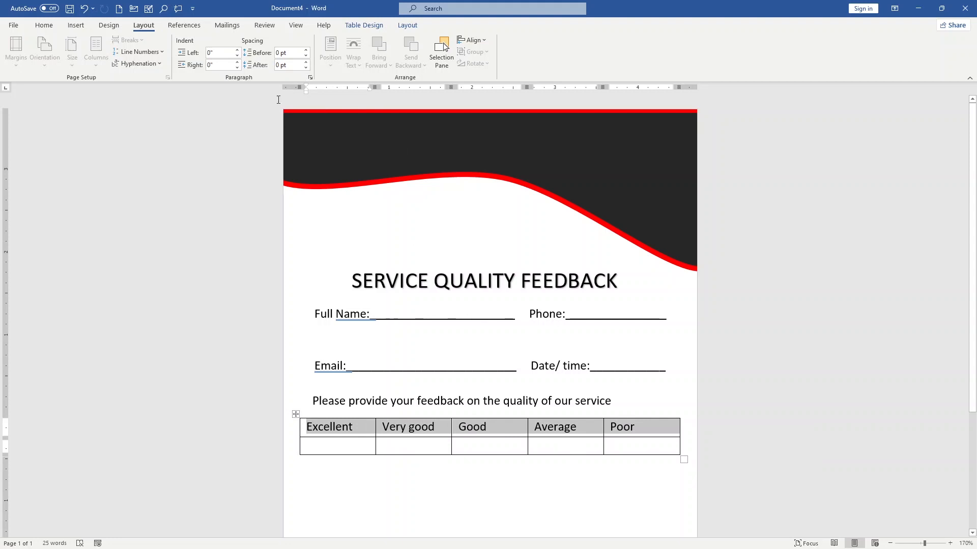
pyautogui.click(377, 26)
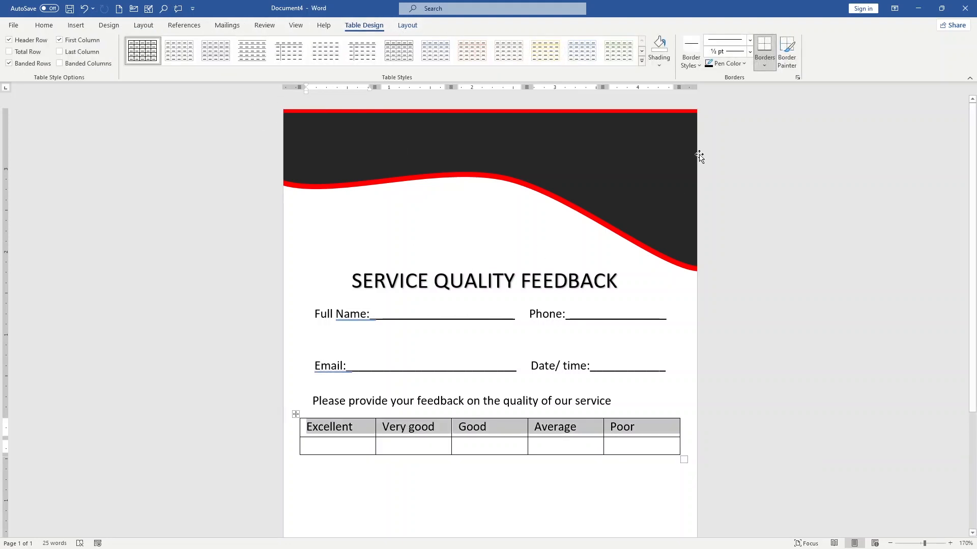
pyautogui.click(665, 68)
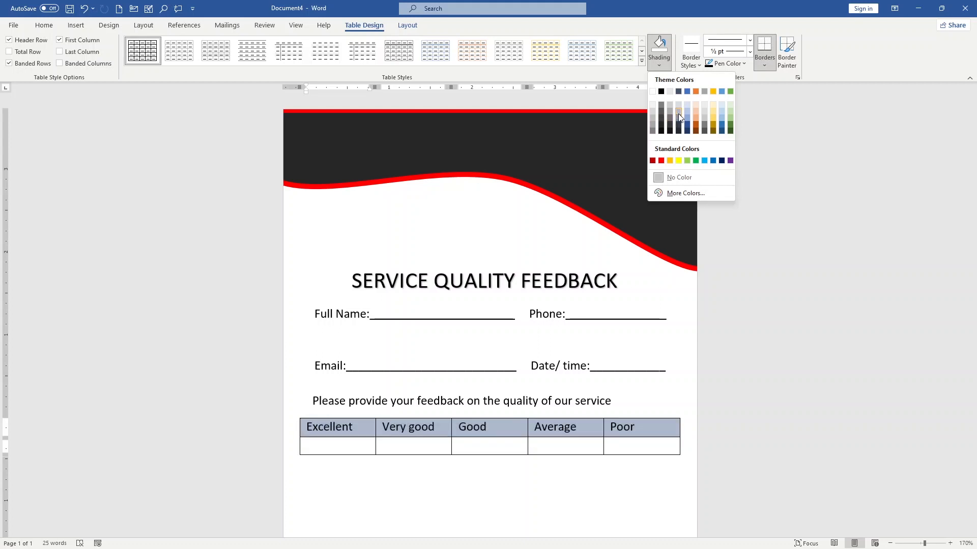
pyautogui.press('Escape')
pyautogui.hotkey('ctrl', 'z')
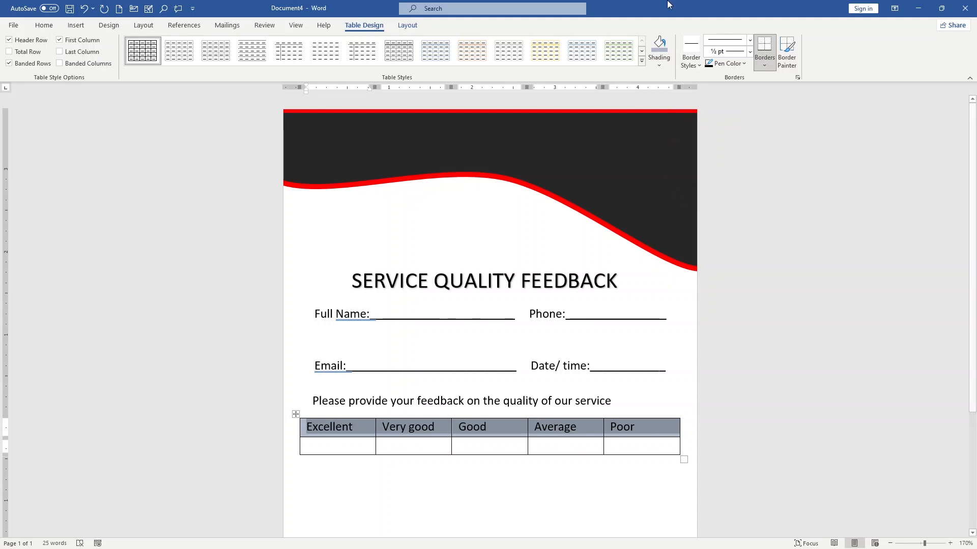
pyautogui.click(628, 530)
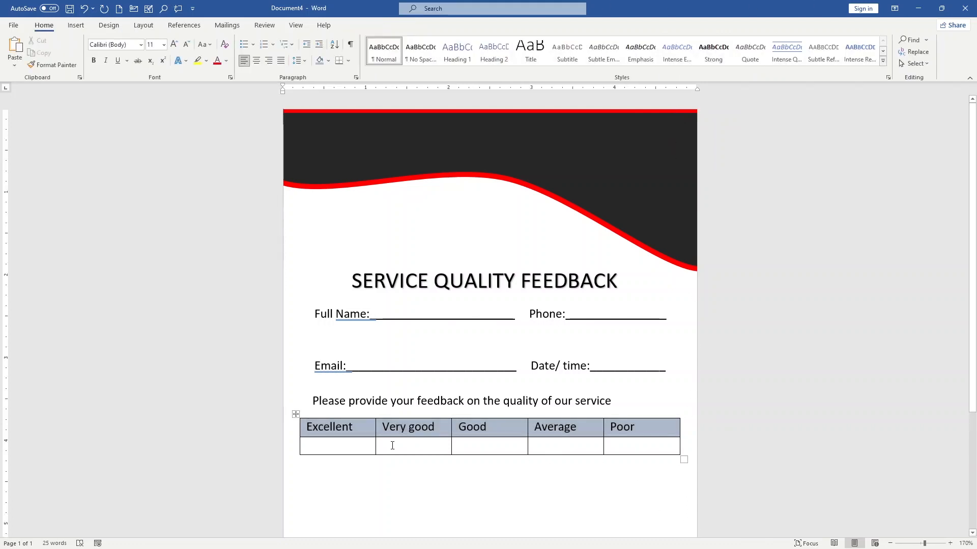
# Draw a small rectangle about 0.14" high and 0.17" wide in the cell below Excellent.
pyautogui.click(356, 442)
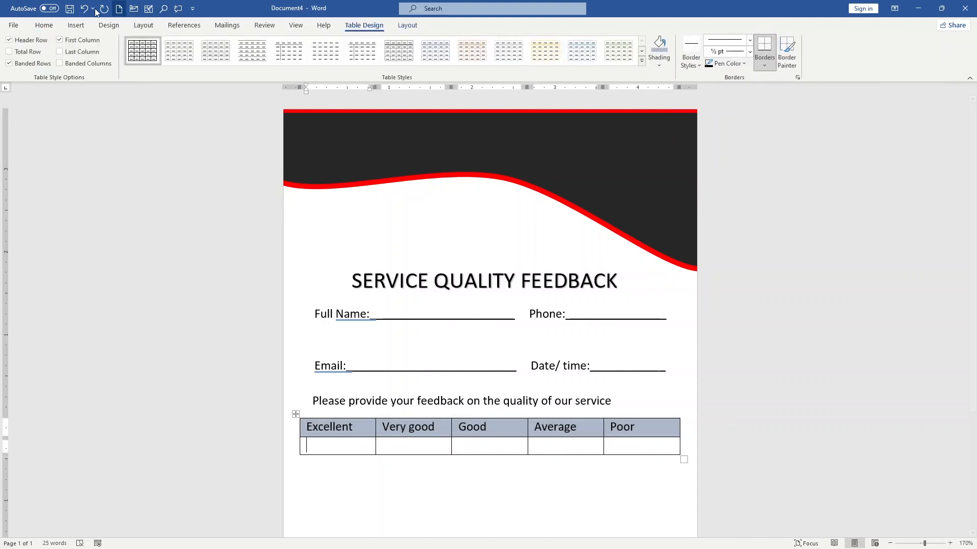
pyautogui.click(76, 25)
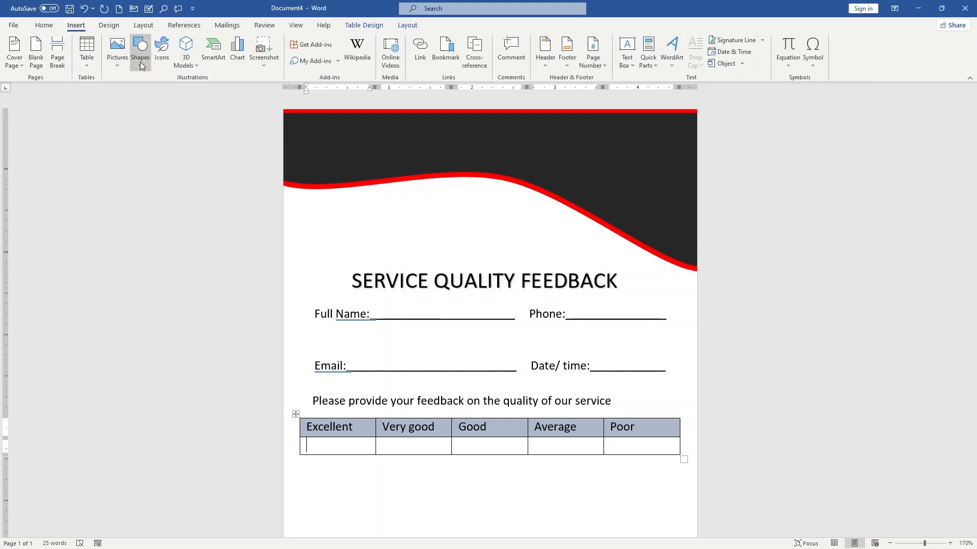
pyautogui.click(139, 62)
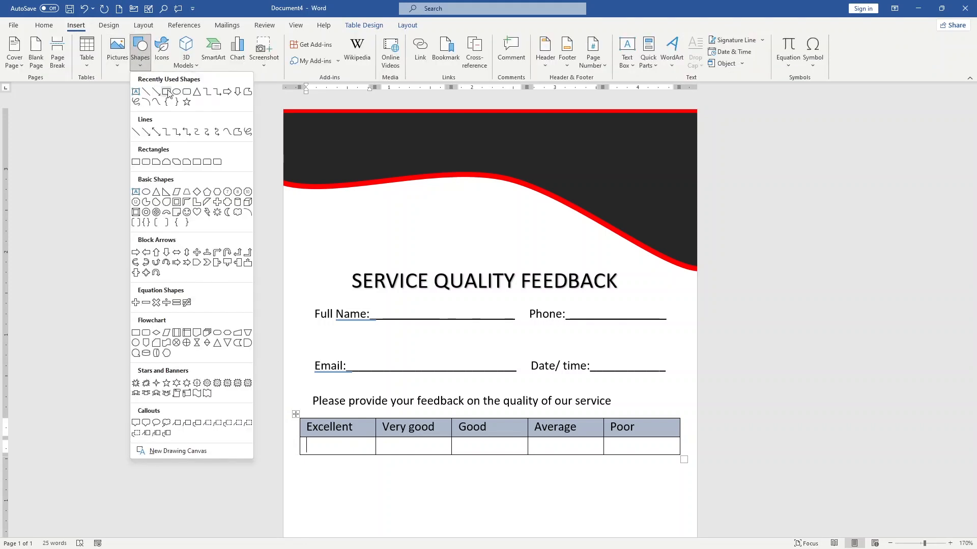
pyautogui.click(167, 91)
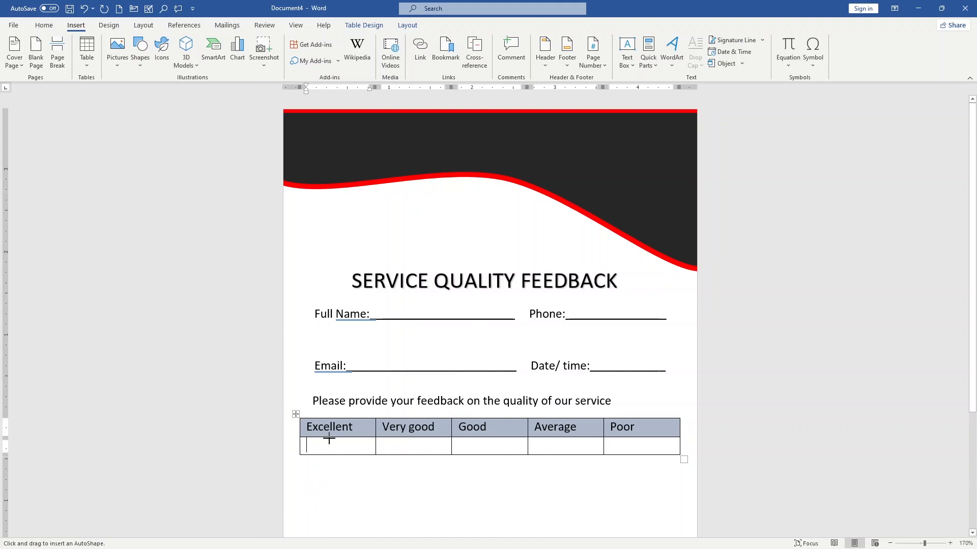
pyautogui.moveTo(325, 440)
pyautogui.mouseDown()
pyautogui.moveTo(349, 451)
pyautogui.moveTo(338, 451)
pyautogui.mouseUp()
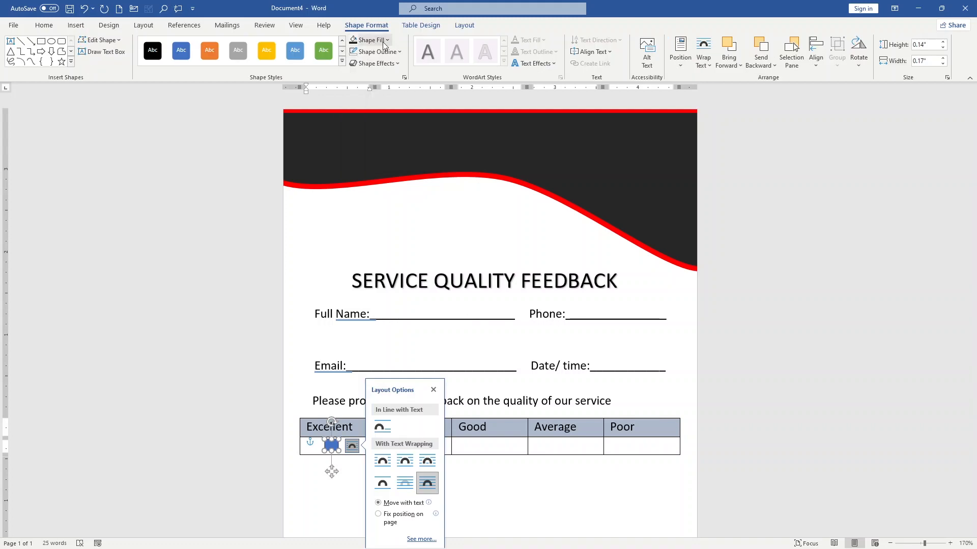
# Give the small rectangle below Excellent a white fill and a black outline.
pyautogui.click(384, 44)
pyautogui.click(354, 70)
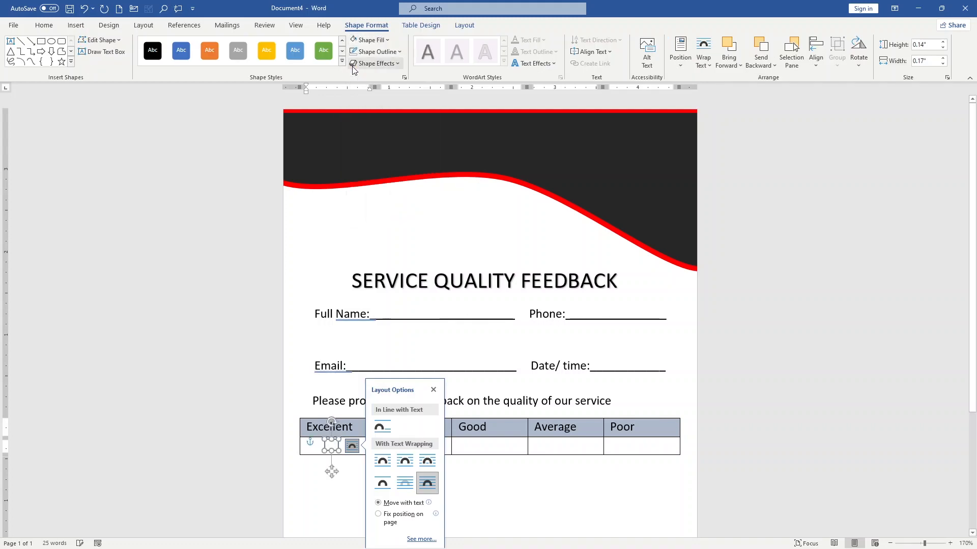
pyautogui.click(379, 51)
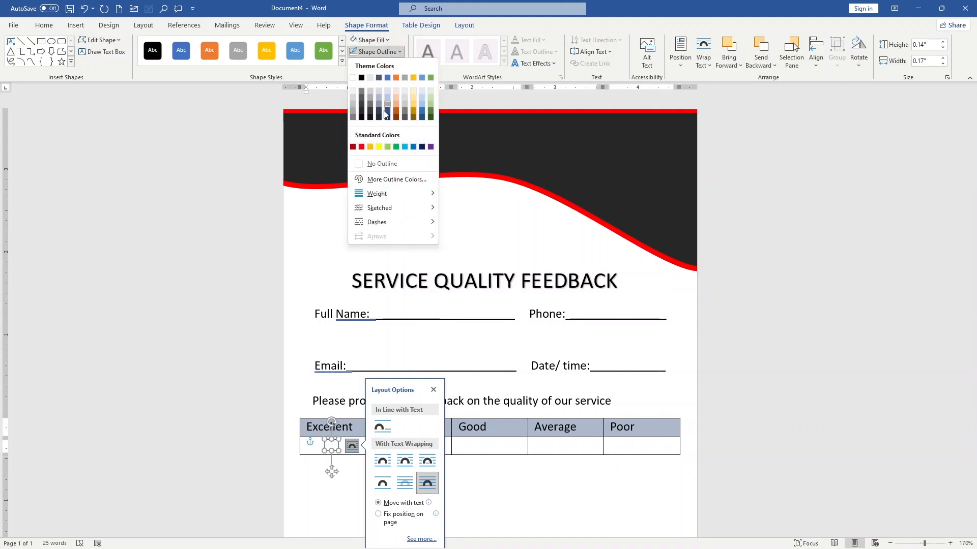
pyautogui.click(361, 77)
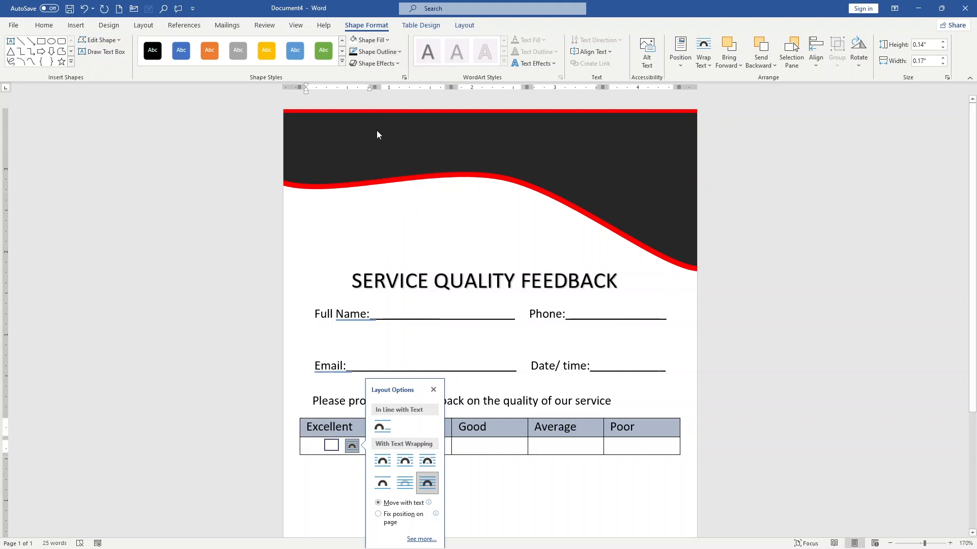
pyautogui.click(480, 483)
# Copy the checkbox rectangle below Excellent and place the duplicate in the cell below Very good.
pyautogui.click(331, 445)
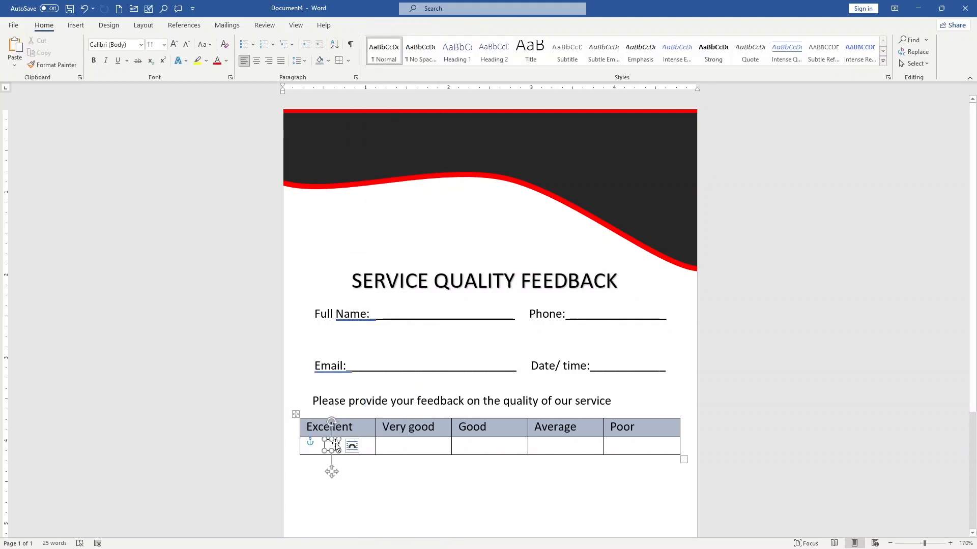
pyautogui.click(421, 448)
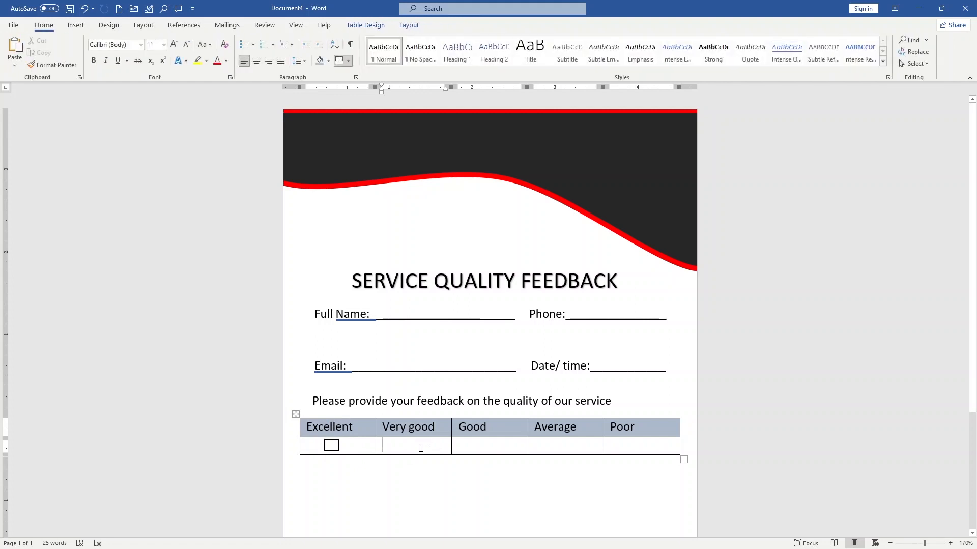
pyautogui.hotkey('ctrl', 'v')
pyautogui.moveTo(393, 470); pyautogui.dragTo(411, 472)
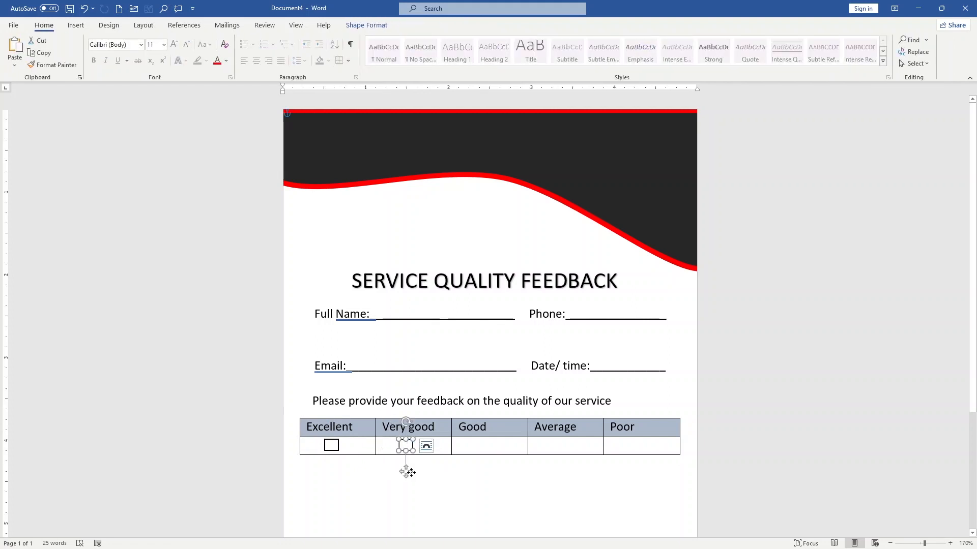
# Paste copies of the checkbox rectangle and place one in each cell below Good, Average and Poor.
pyautogui.hotkey('ctrl', 'v')
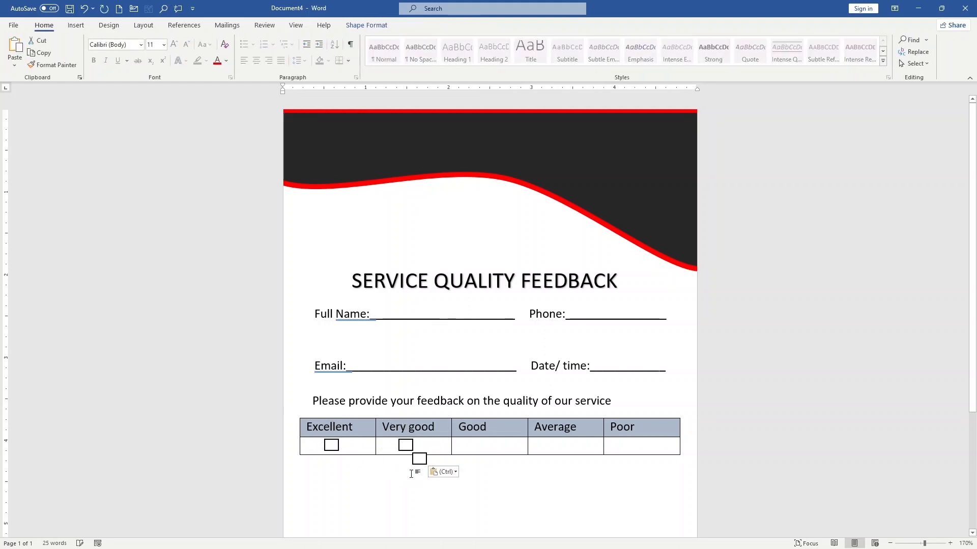
pyautogui.hotkey('ctrl', 'v')
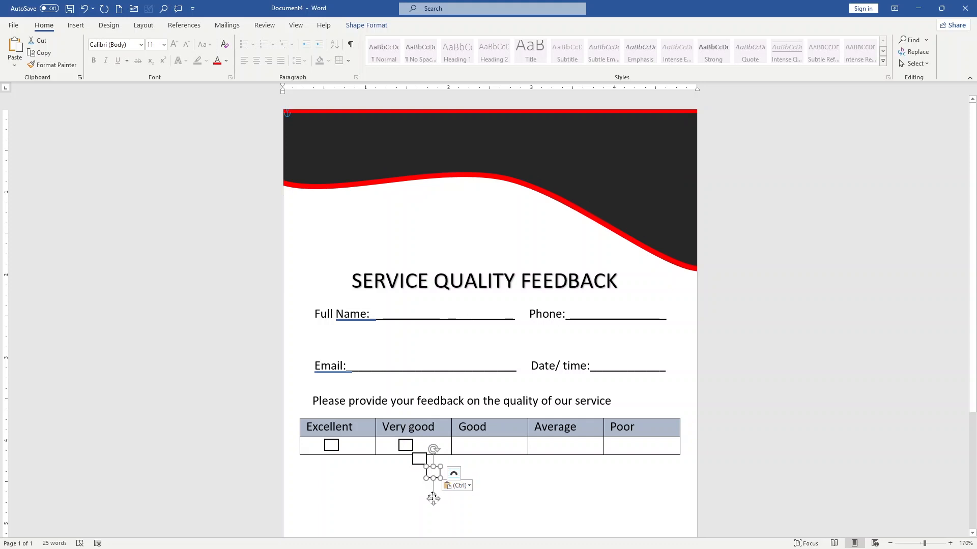
pyautogui.moveTo(432, 500); pyautogui.dragTo(482, 472)
pyautogui.click(424, 465)
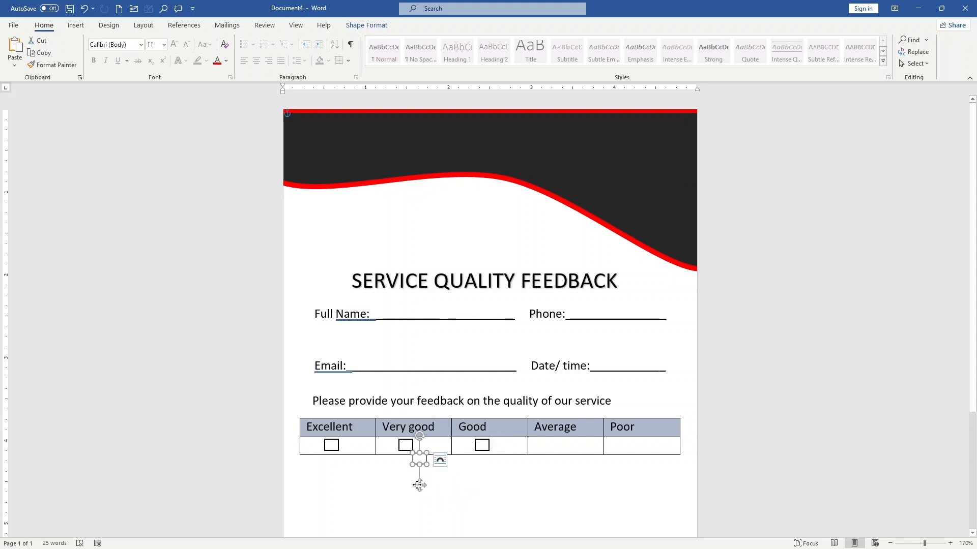
pyautogui.moveTo(420, 486); pyautogui.dragTo(562, 473)
pyautogui.scroll(-1, 560, 460)
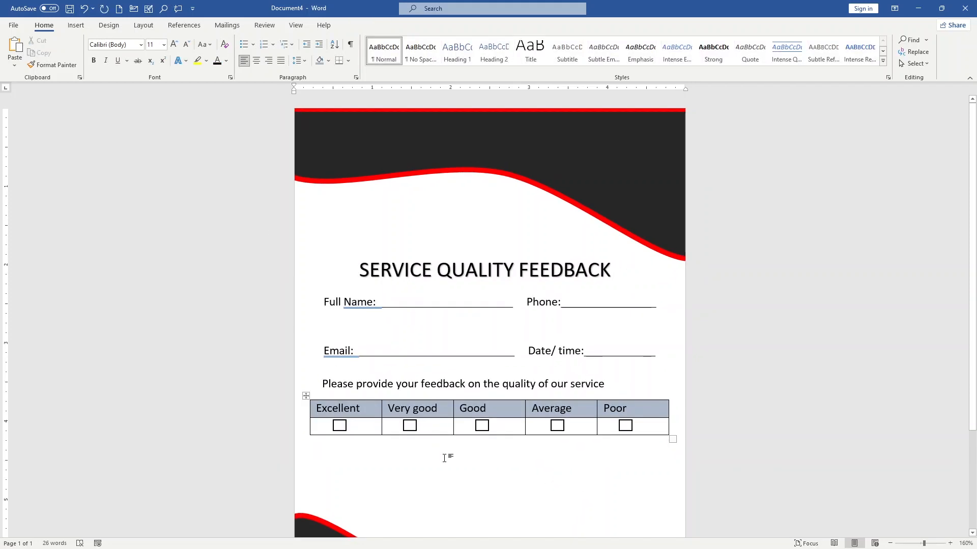
# Insert a Simple Text Box near the rating table reading "Do you have suggestions on what can do to provide you with a better service".
pyautogui.scroll(-3, 445, 456)
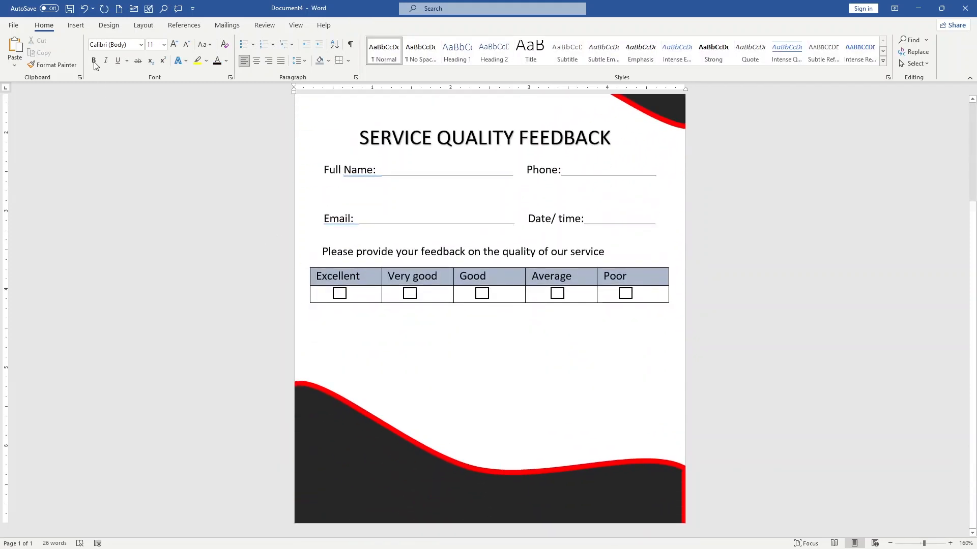
pyautogui.click(76, 26)
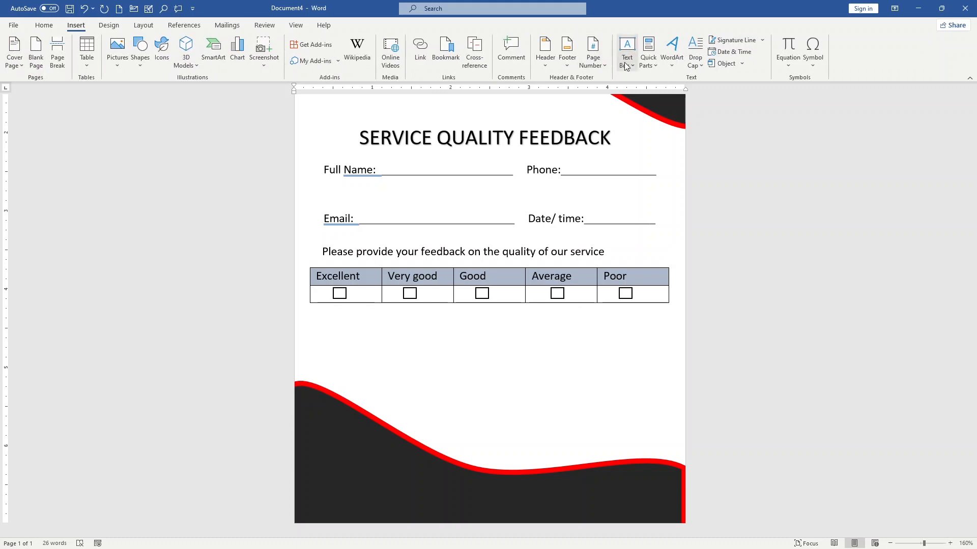
pyautogui.click(627, 54)
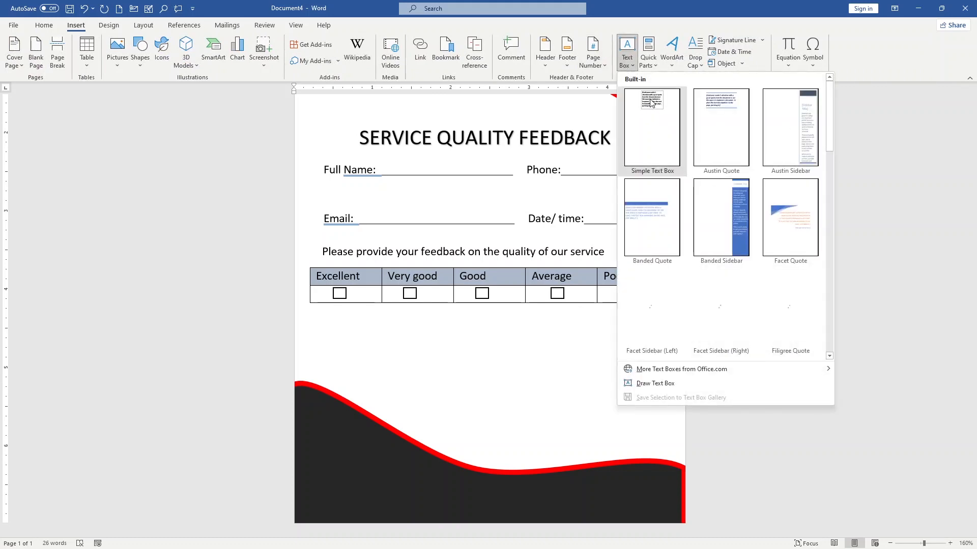
pyautogui.click(652, 102)
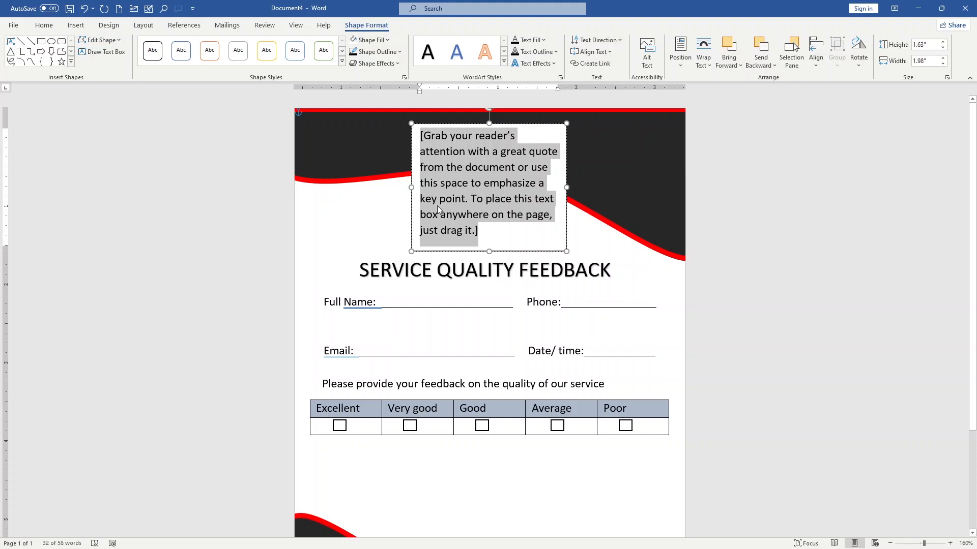
pyautogui.moveTo(458, 165); pyautogui.dragTo(576, 407)
pyautogui.moveTo(724, 351); pyautogui.dragTo(726, 377)
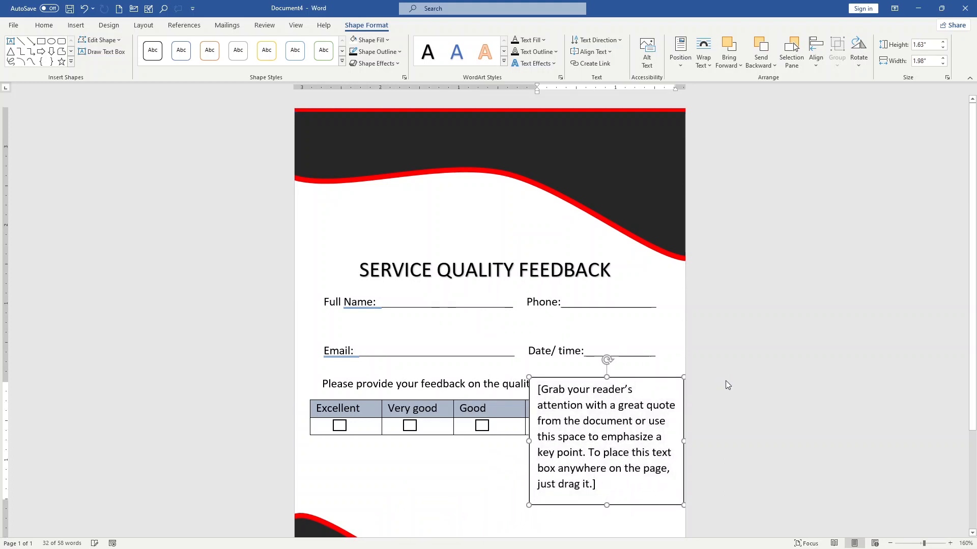
pyautogui.write('Do you have suggestions on what can do to provide you with a better service')
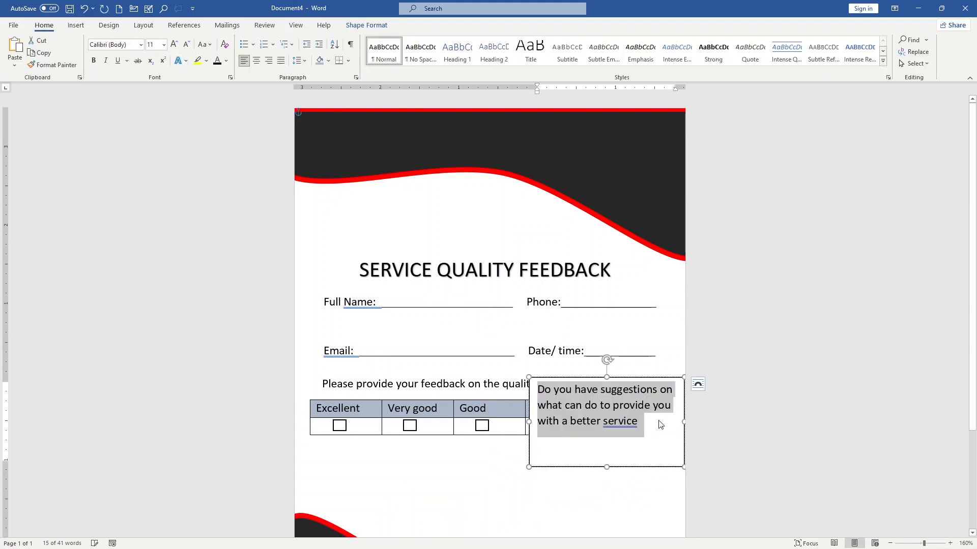
pyautogui.click(660, 426)
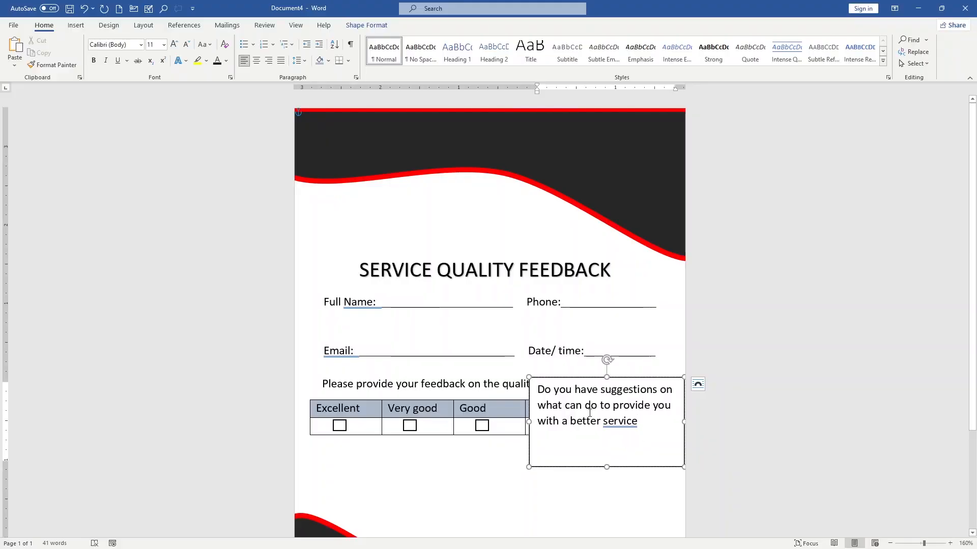
# Move the suggestions text box directly below the rating table, widen it to about 4.88", and end its question with a question mark.
pyautogui.moveTo(551, 375)
pyautogui.mouseDown()
pyautogui.moveTo(435, 464)
pyautogui.moveTo(746, 399)
pyautogui.moveTo(746, 416)
pyautogui.mouseUp()
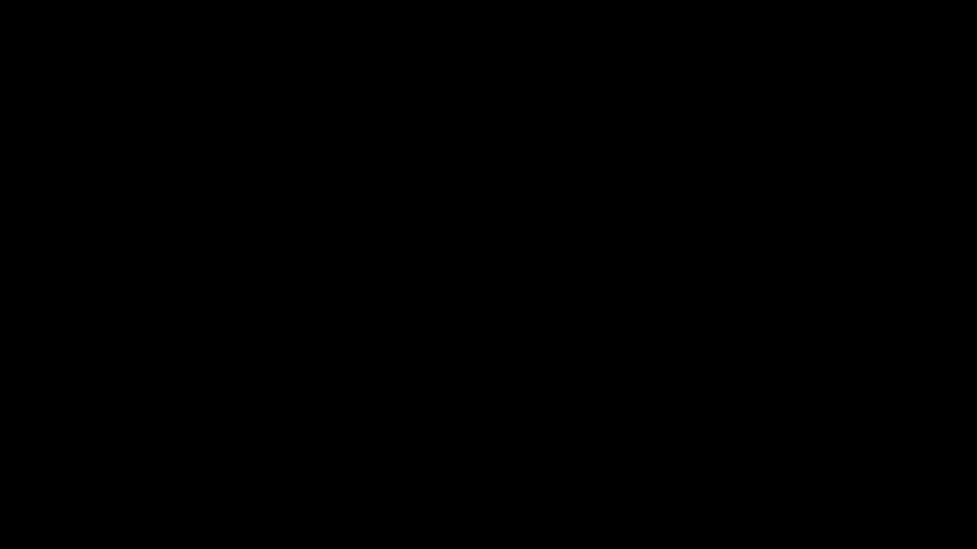
pyautogui.moveTo(455, 342); pyautogui.dragTo(302, 301)
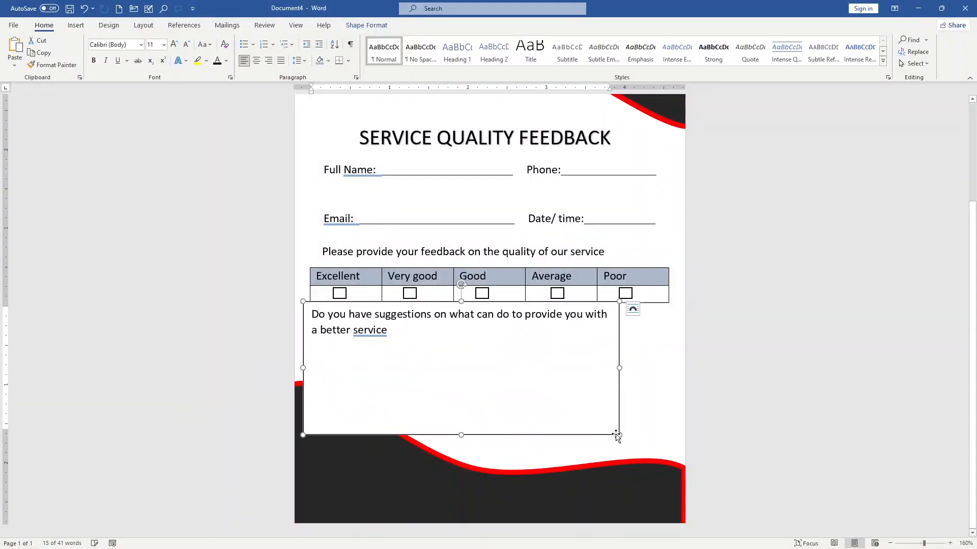
pyautogui.moveTo(620, 434); pyautogui.dragTo(683, 352)
pyautogui.write('?')
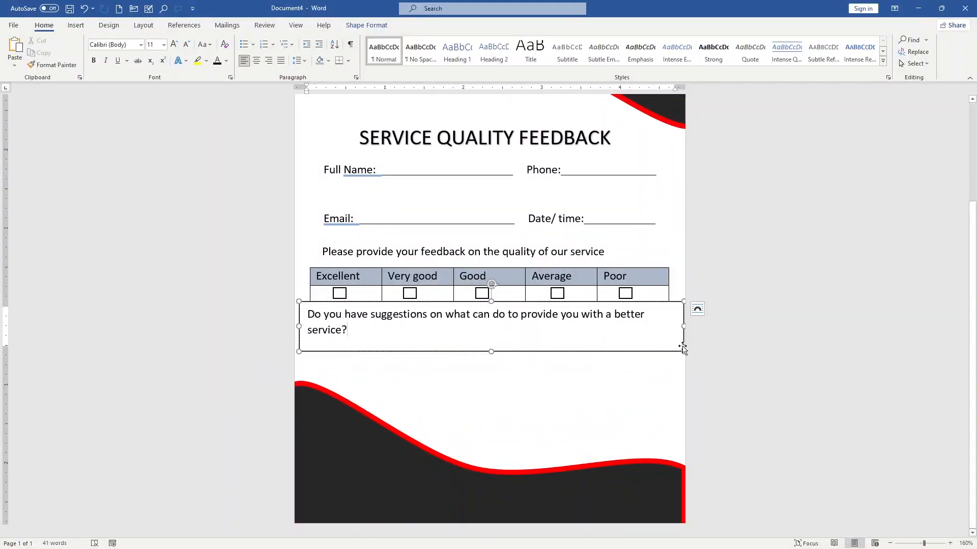
# Set the suggestions question to 10 pt so it fits one line, and shrink its text box to about 0.34" high.
pyautogui.keyDown('ctrl'); pyautogui.scroll(-1, 680, 344); pyautogui.keyUp('ctrl')
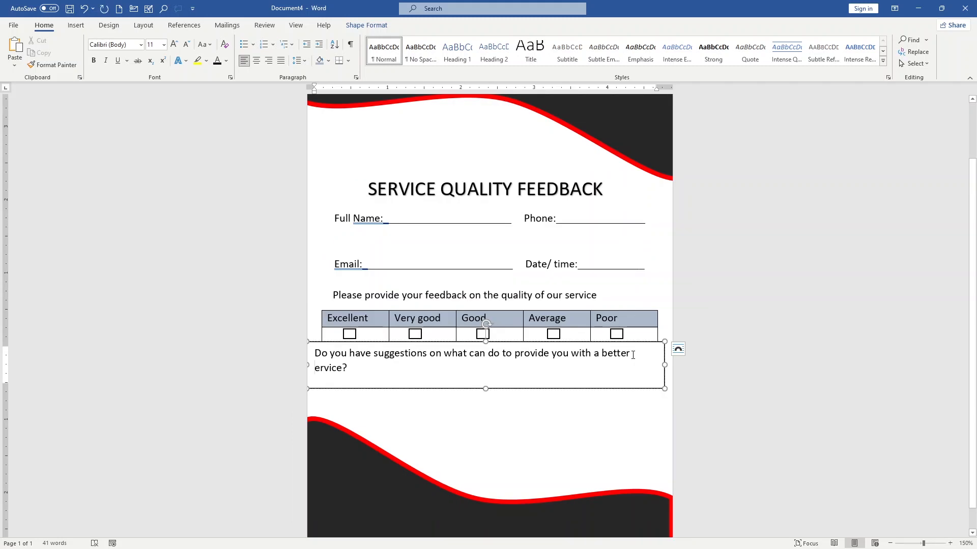
pyautogui.hotkey('ctrl', 'z')
pyautogui.moveTo(356, 376); pyautogui.dragTo(313, 352)
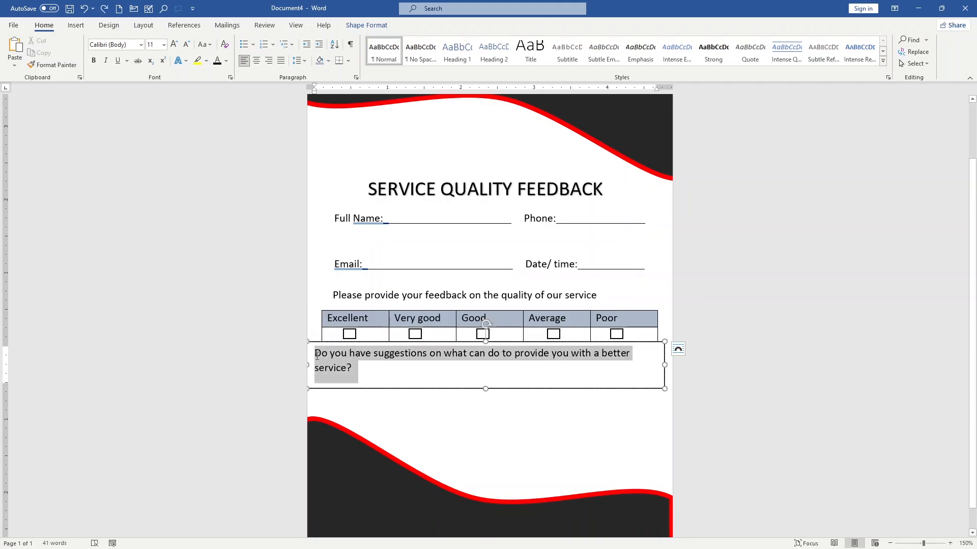
pyautogui.click(163, 45)
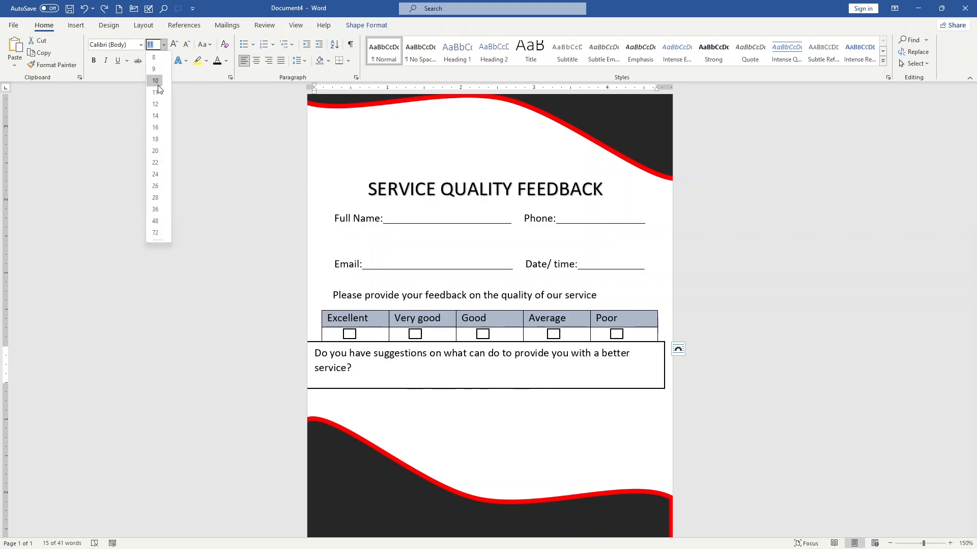
pyautogui.click(159, 81)
pyautogui.click(529, 377)
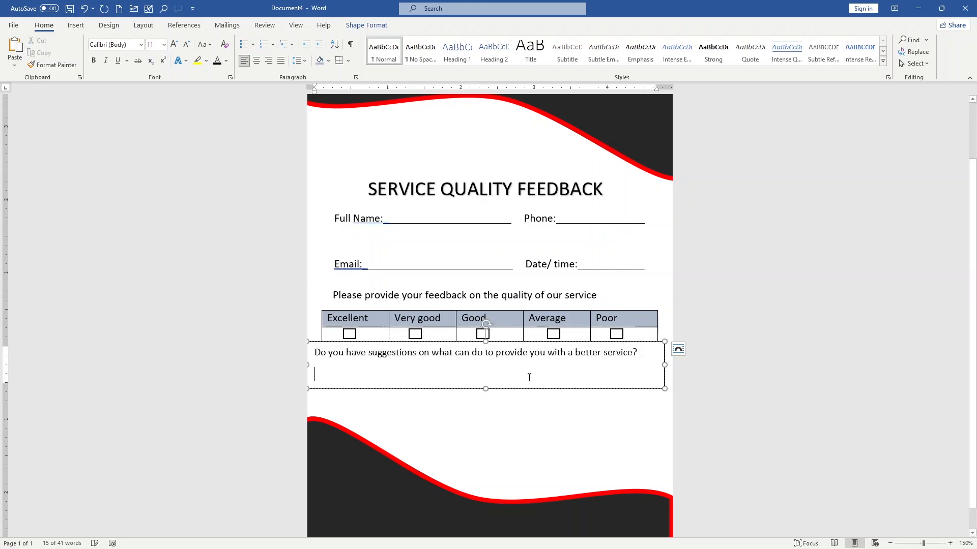
pyautogui.moveTo(484, 388); pyautogui.dragTo(483, 366)
# Remove the outline of the suggestions text box and position the question clear of the rating table's lower edge.
pyautogui.click(368, 25)
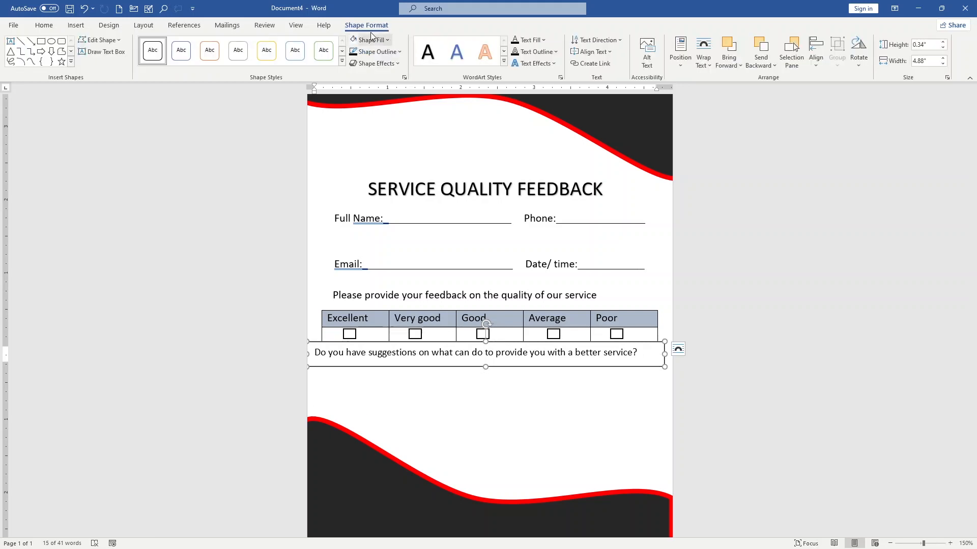
pyautogui.click(382, 53)
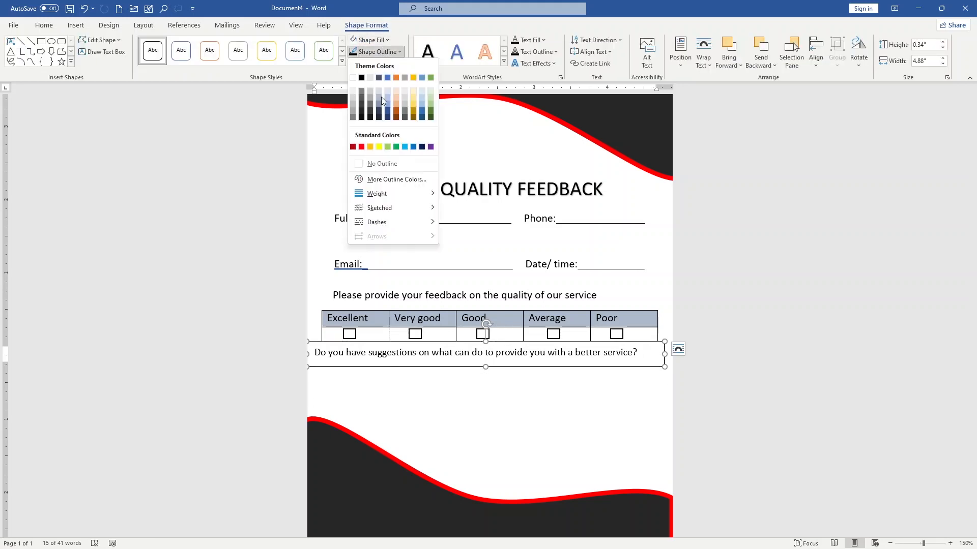
pyautogui.click(383, 161)
pyautogui.scroll(3, 462, 375)
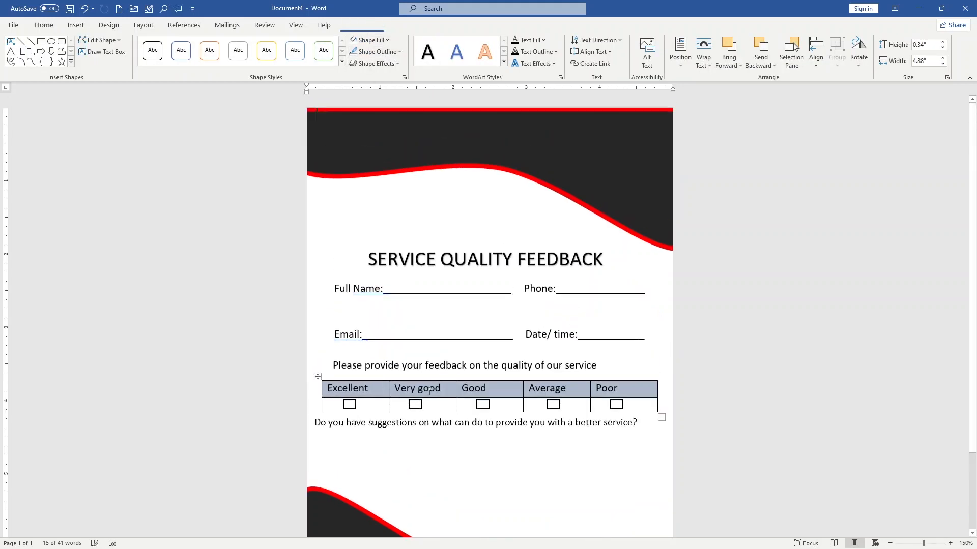
pyautogui.click(414, 402)
pyautogui.click(422, 421)
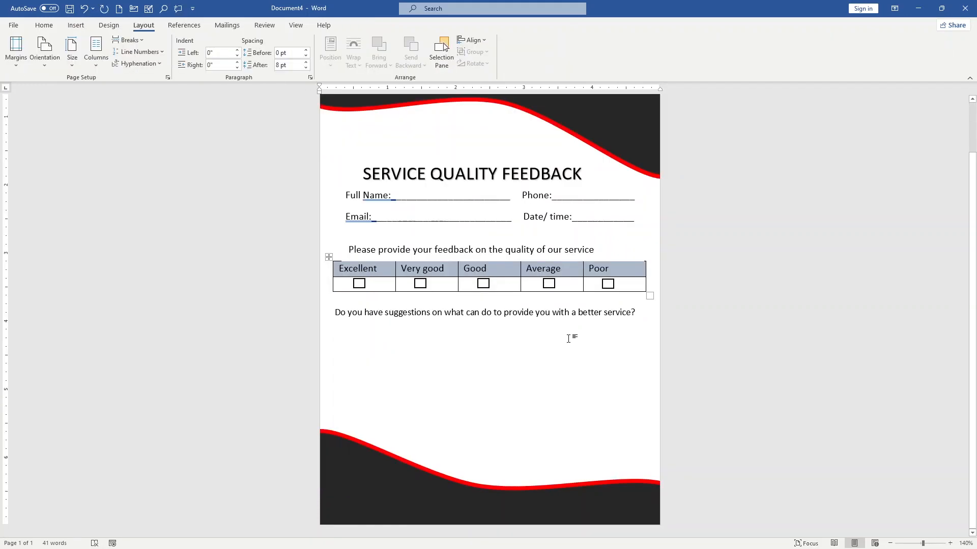
# Draw a horizontal line about 4.37" wide below the suggestions question and paste three copies of it.
pyautogui.scroll(3, 573, 340)
pyautogui.scroll(-3, 387, 241)
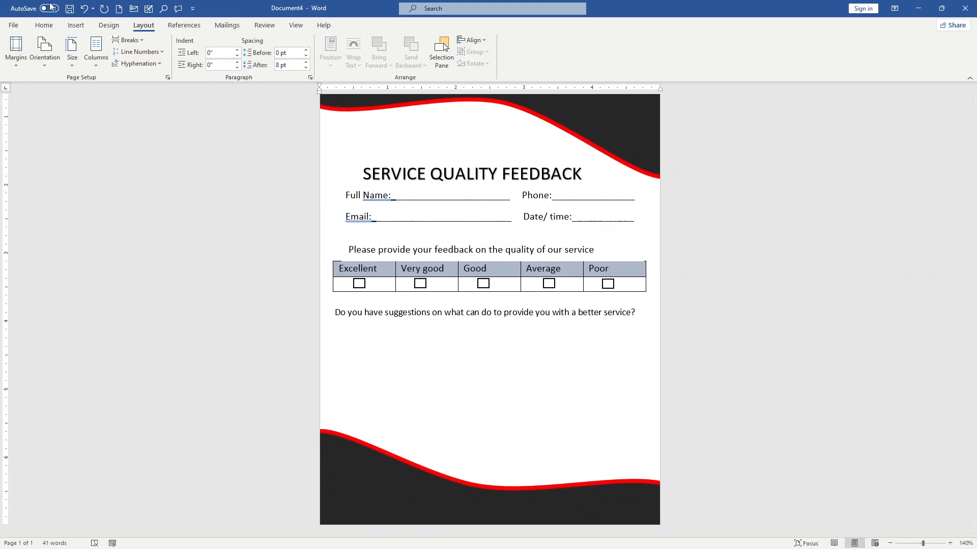
pyautogui.click(75, 25)
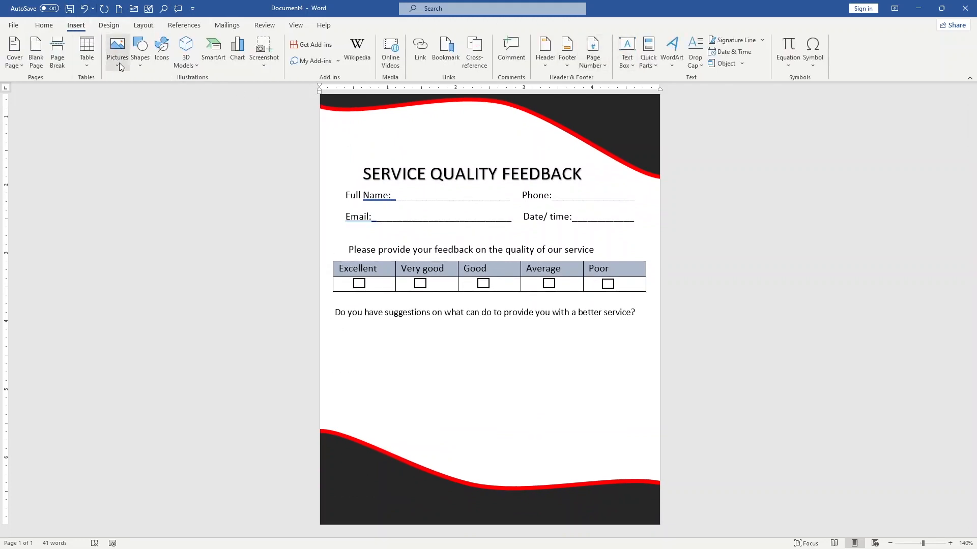
pyautogui.click(137, 60)
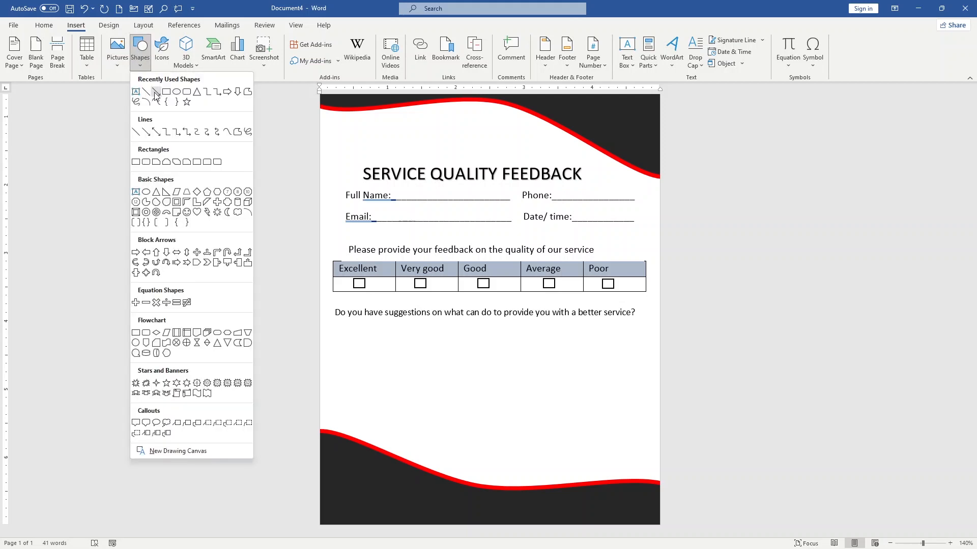
pyautogui.click(147, 93)
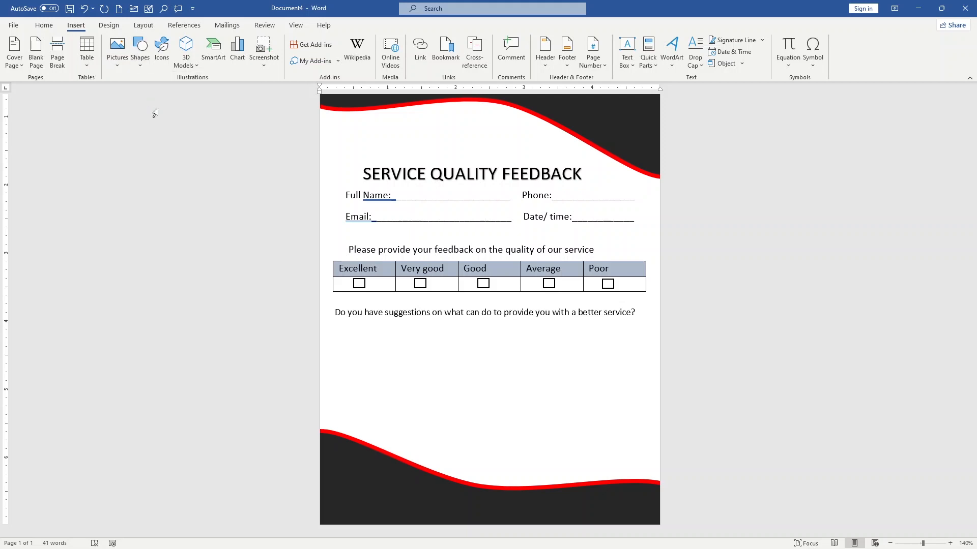
pyautogui.moveTo(339, 331)
pyautogui.mouseDown()
pyautogui.moveTo(625, 368)
pyautogui.moveTo(636, 333)
pyautogui.mouseUp()
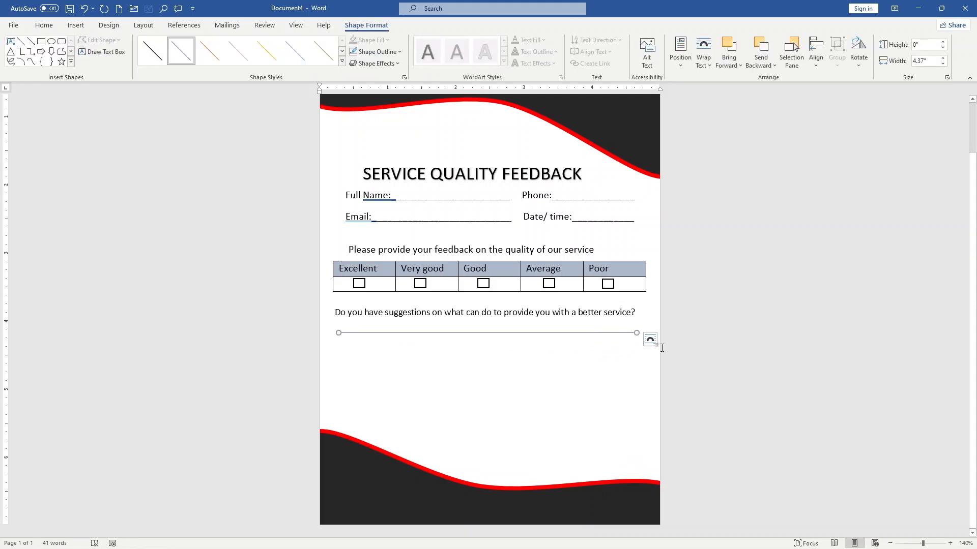
pyautogui.hotkey('ctrl', 'c')
pyautogui.hotkey('ctrl', 'v')
pyautogui.hotkey('ctrl', 'v')
pyautogui.hotkey('ctrl', 'v')
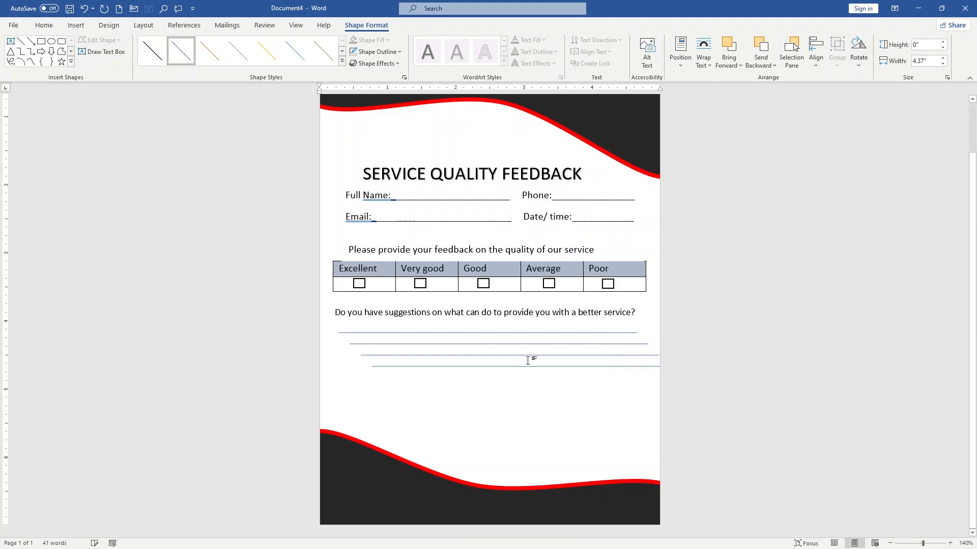
# Add six full-width underscore writing lines below the suggestions question and remove the extra blank page.
pyautogui.click(405, 370)
pyautogui.scroll(2, 403, 359)
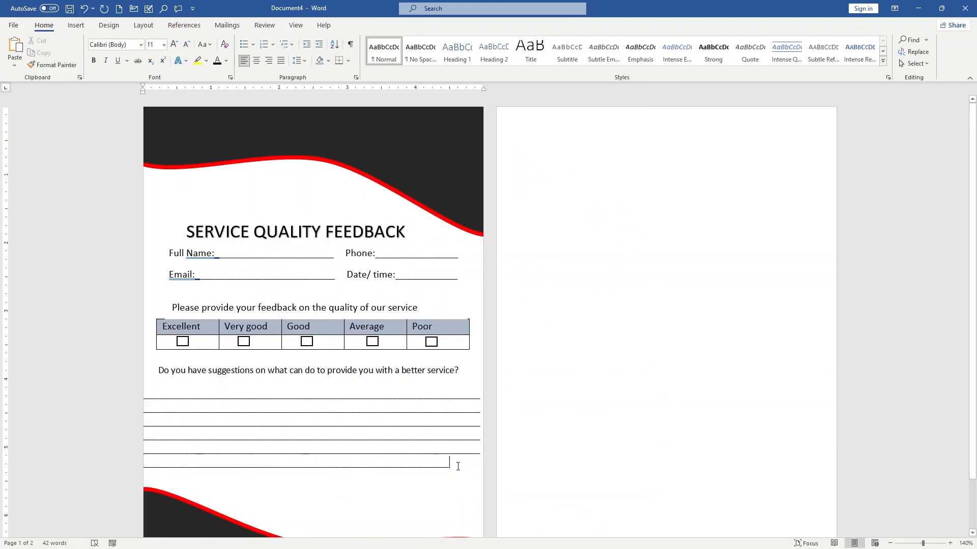
pyautogui.scroll(-2, 560, 277)
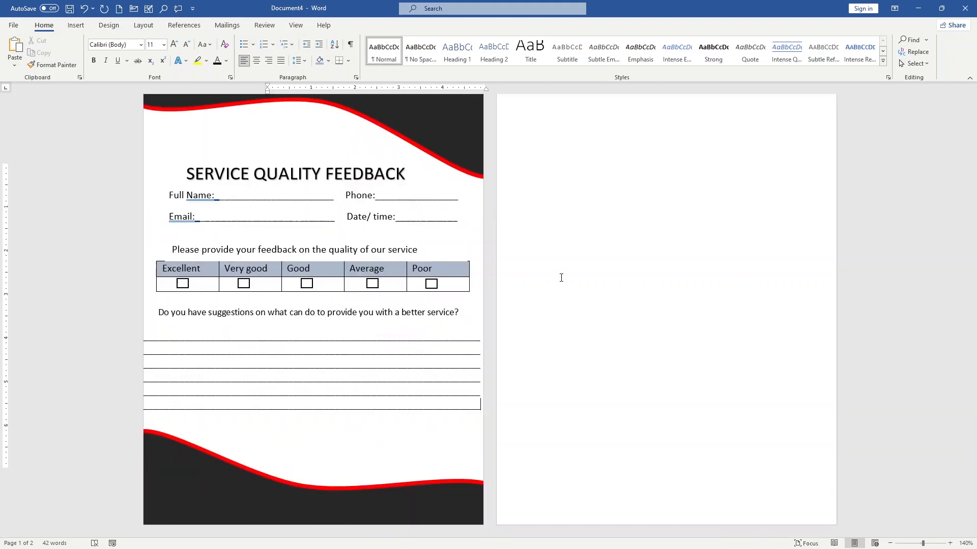
pyautogui.click(560, 277)
pyautogui.press('BackSpace')
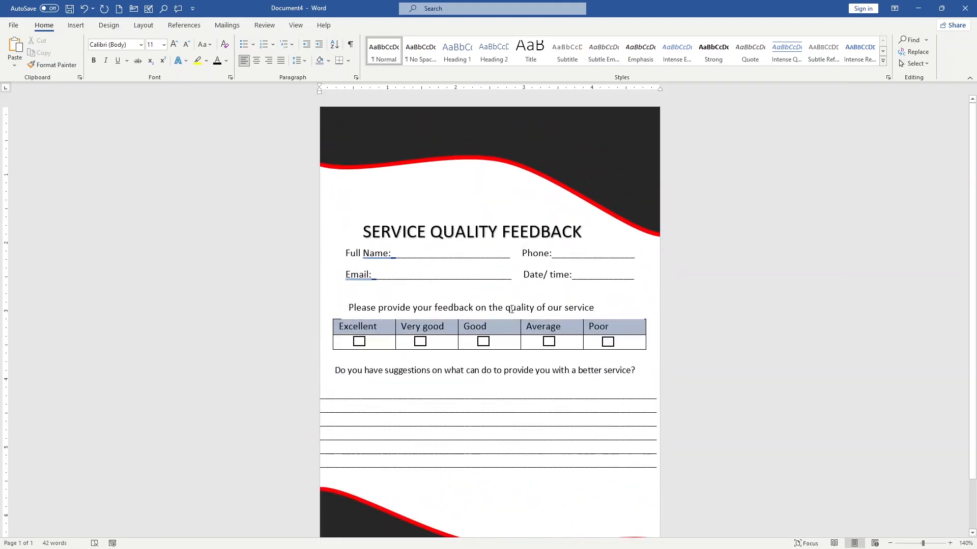
# Insert a simple text box, move it onto the dark lower wave and resize it to about 0.38" high by 1.95" wide.
pyautogui.scroll(-2, 521, 356)
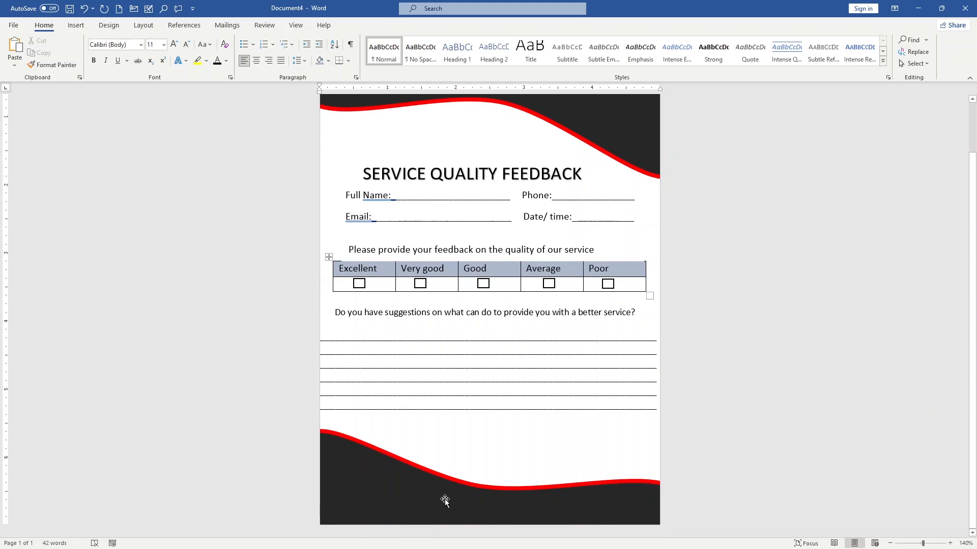
pyautogui.click(368, 475)
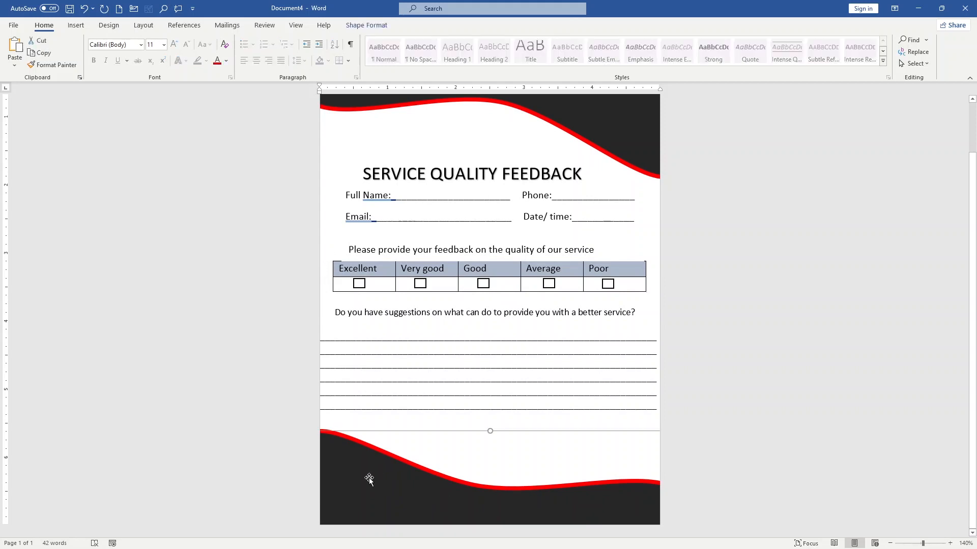
pyautogui.click(76, 25)
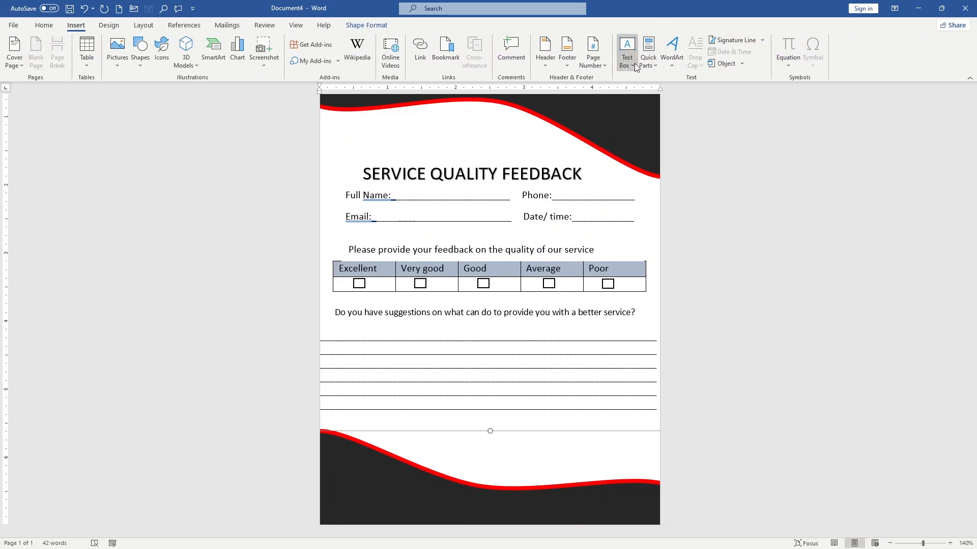
pyautogui.click(634, 63)
pyautogui.click(644, 104)
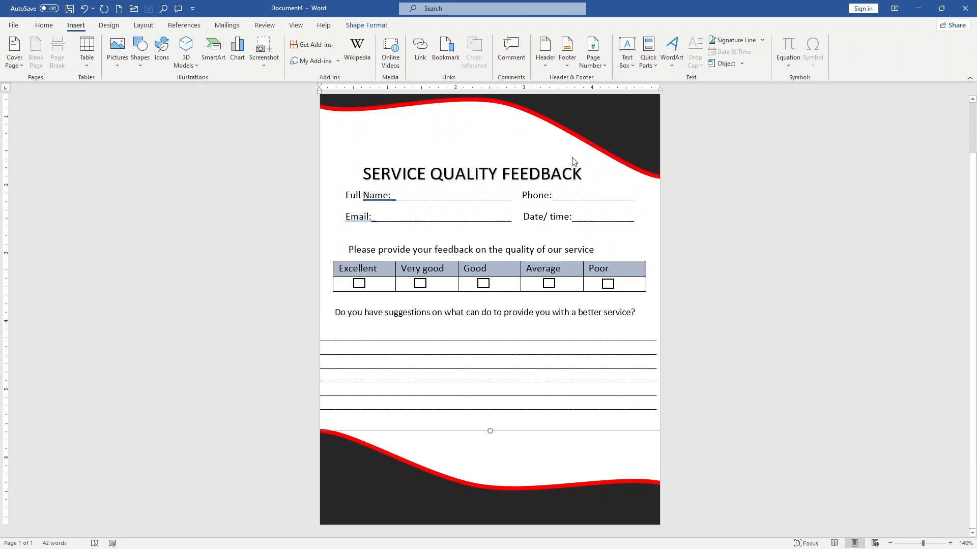
pyautogui.rightClick(341, 473)
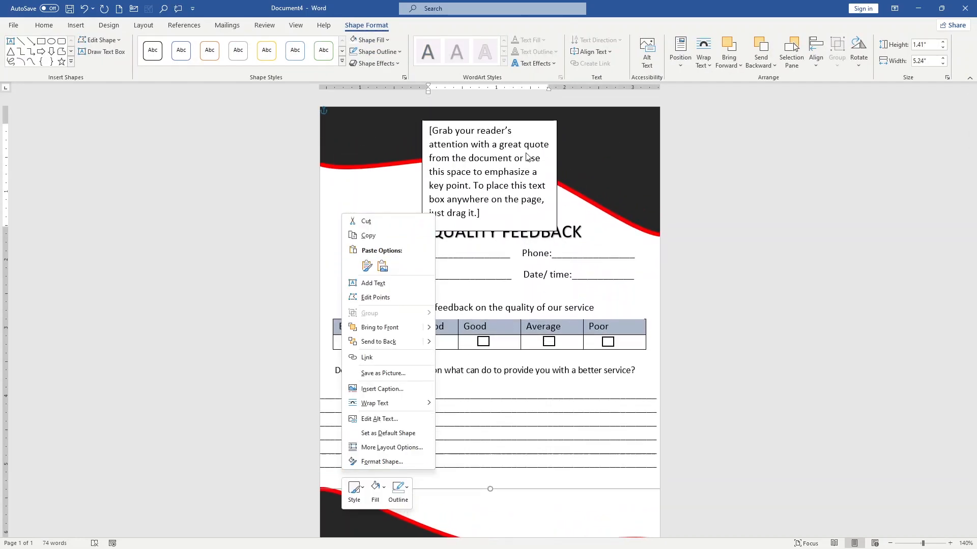
pyautogui.click(597, 134)
pyautogui.moveTo(496, 195); pyautogui.dragTo(406, 510)
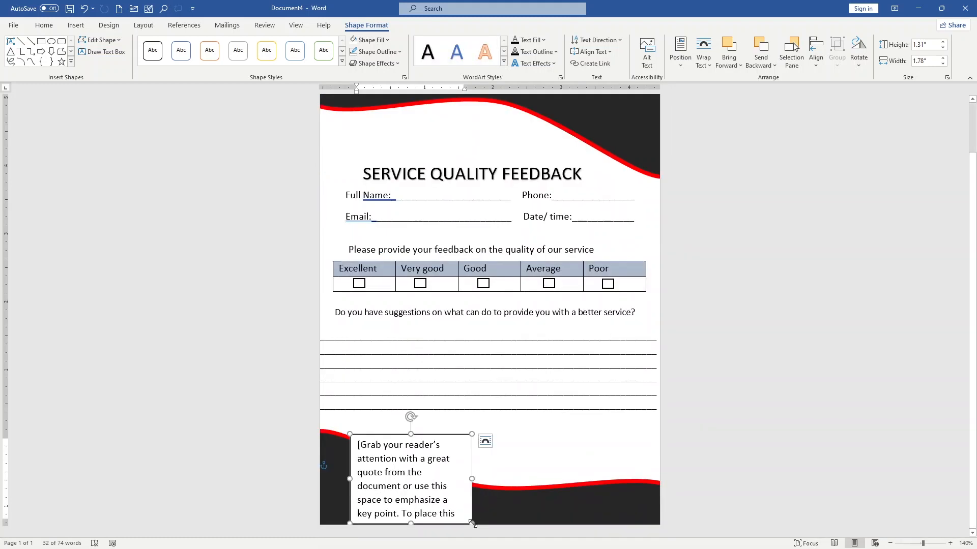
pyautogui.moveTo(471, 523); pyautogui.dragTo(452, 503)
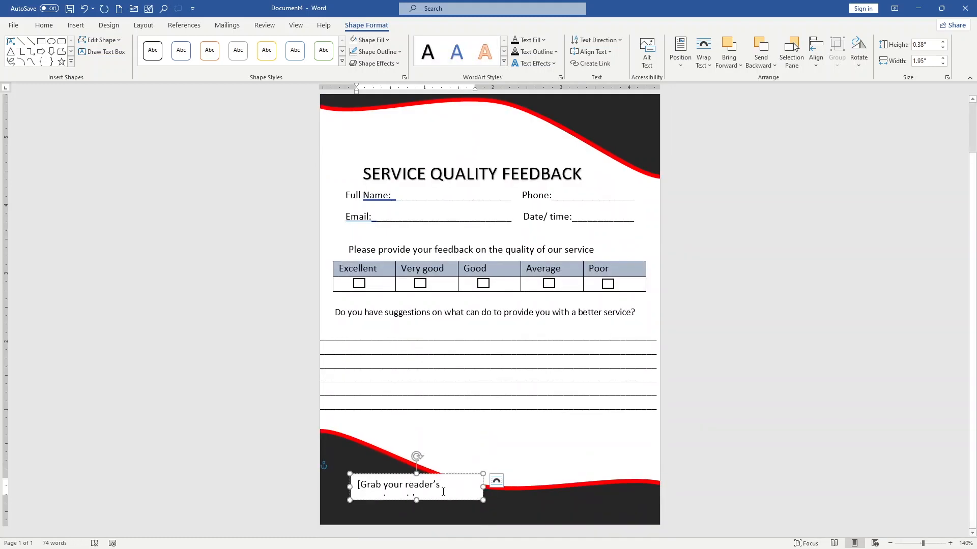
# Replace the placeholder text in the lower wave's text box with the label "Contact:".
pyautogui.click(374, 486)
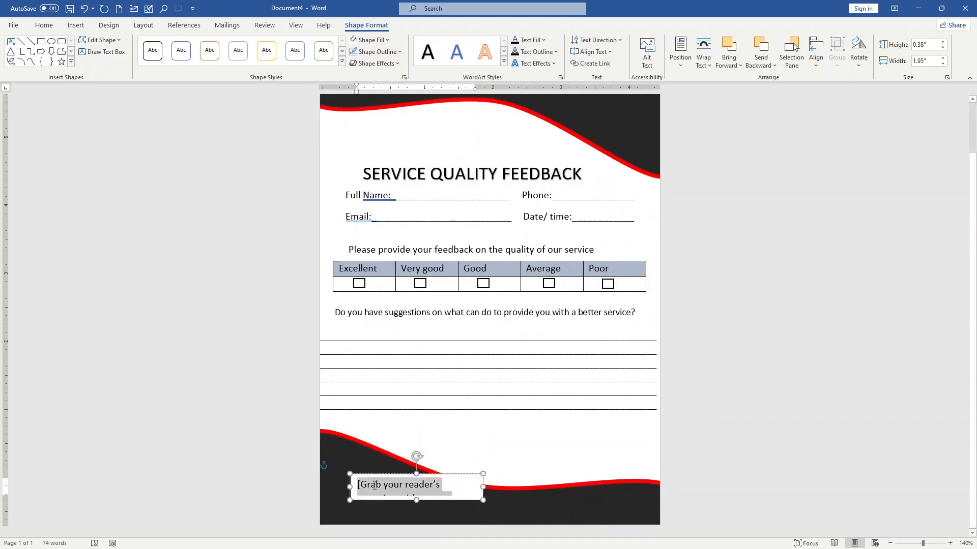
pyautogui.press('Delete')
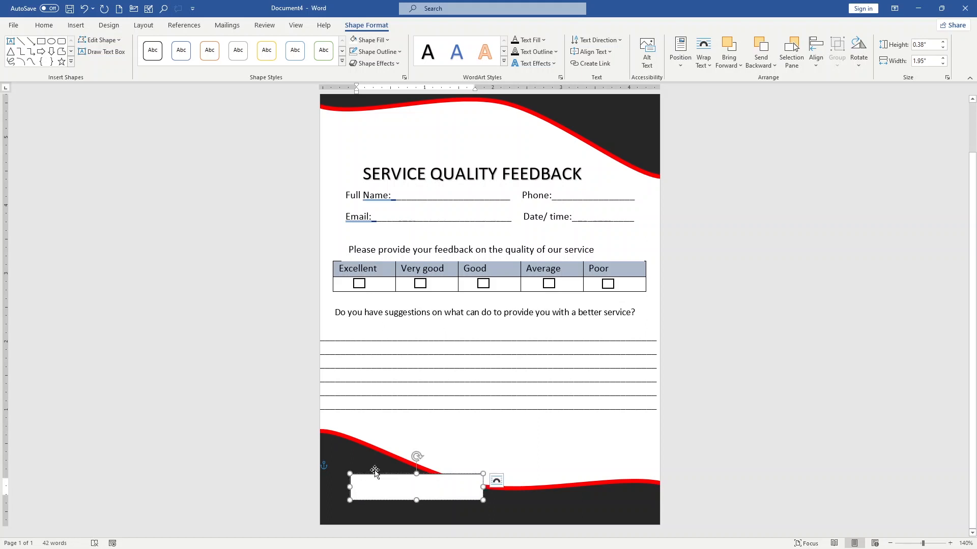
pyautogui.write('contr')
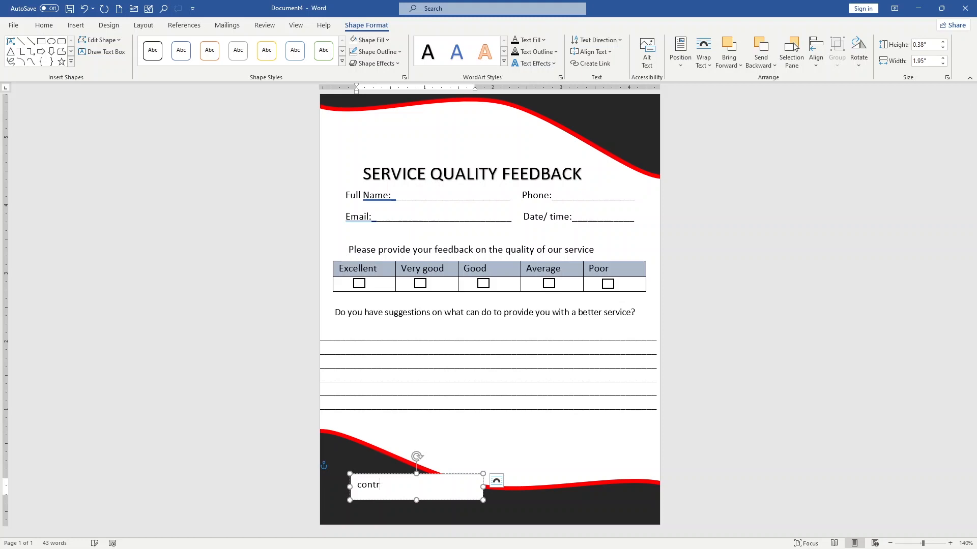
pyautogui.press('BackSpace')
pyautogui.write('act')
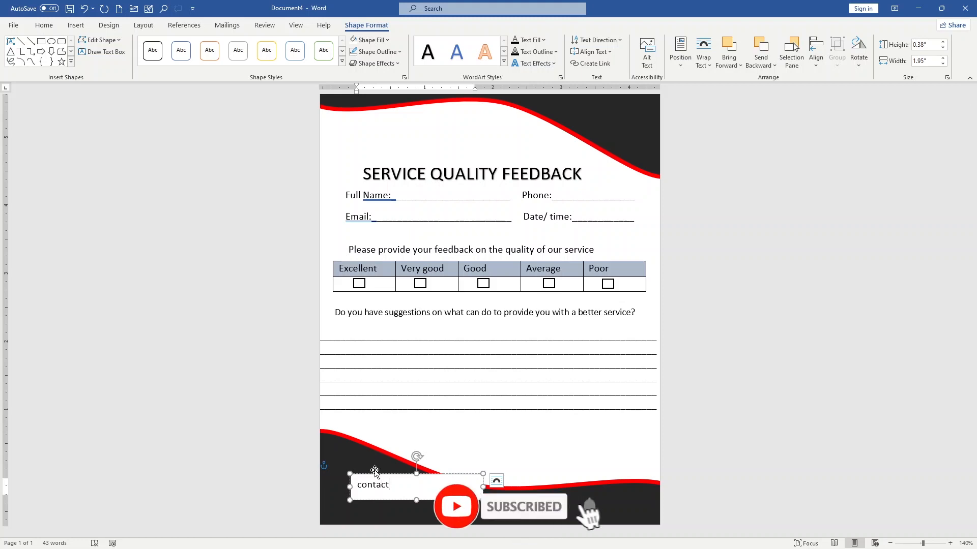
pyautogui.write(':')
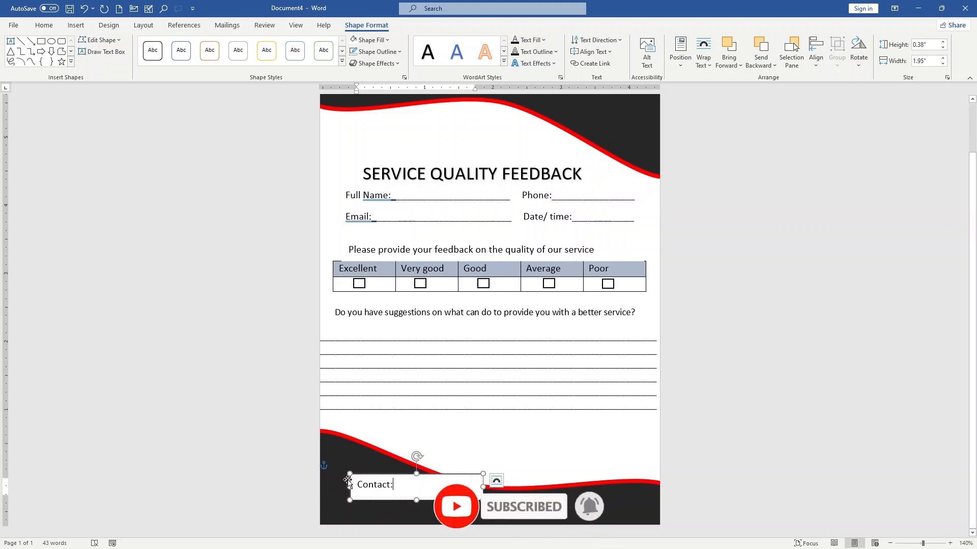
pyautogui.click(357, 485)
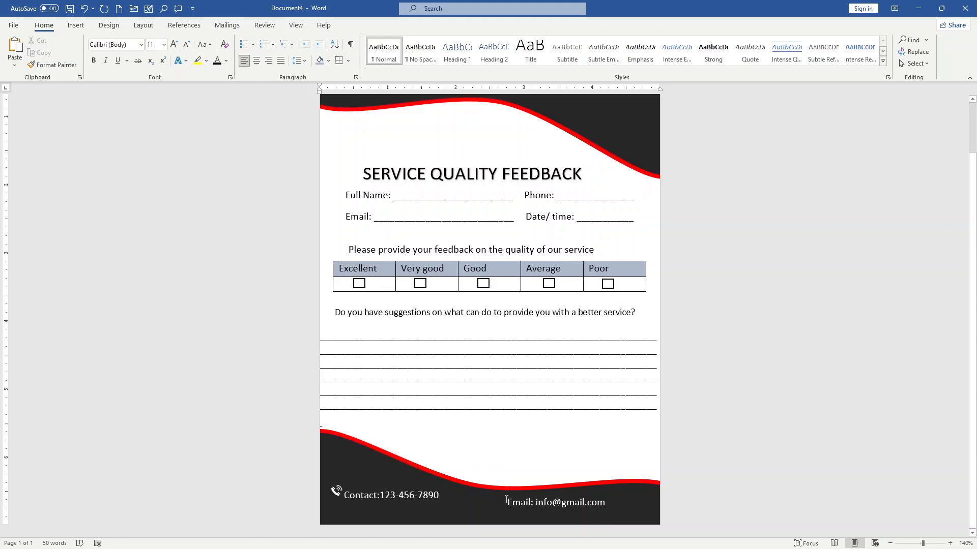
# Insert another text box for the upper part of the form.
pyautogui.click(507, 501)
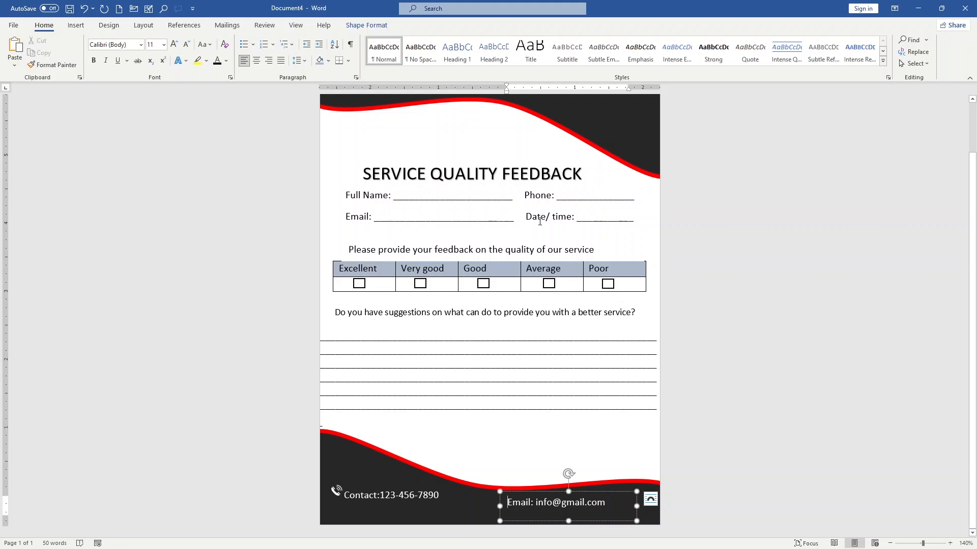
pyautogui.scroll(2, 540, 221)
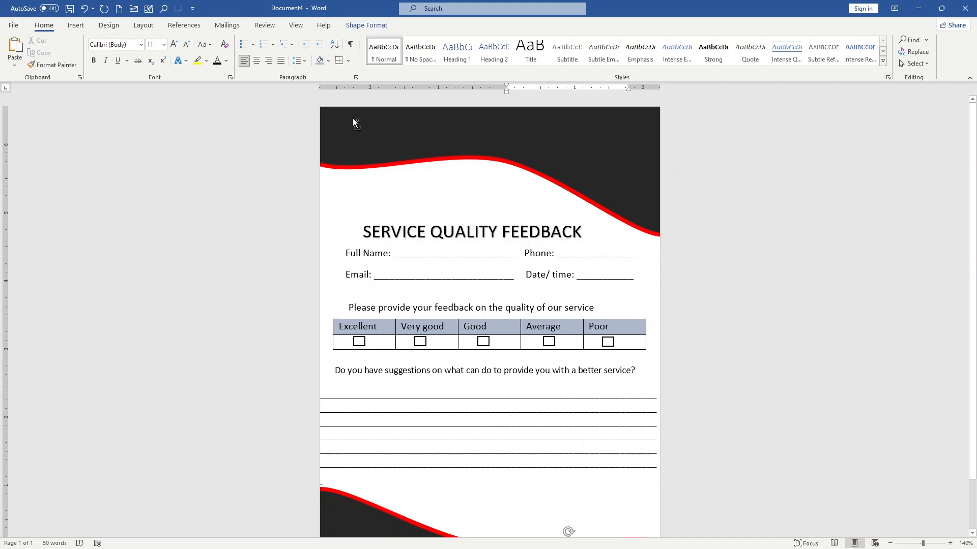
pyautogui.click(78, 27)
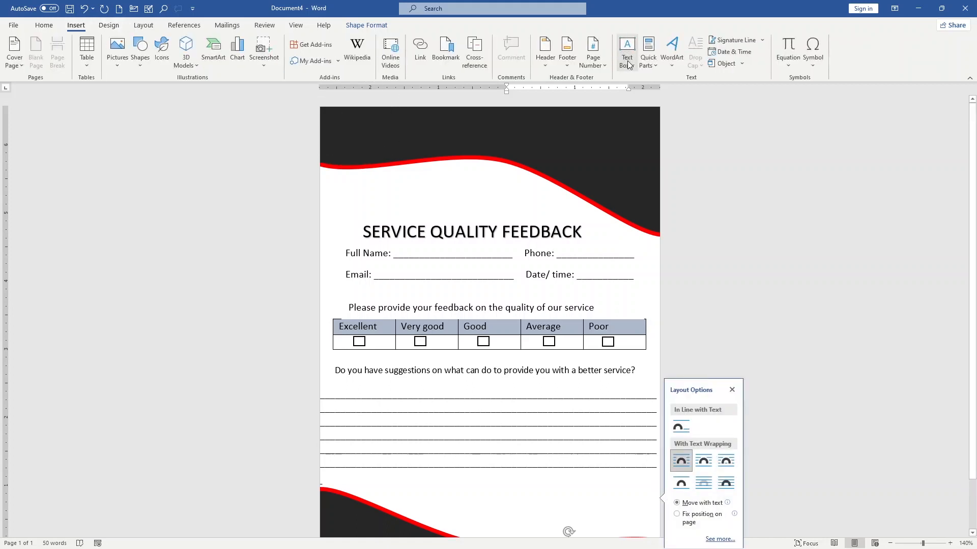